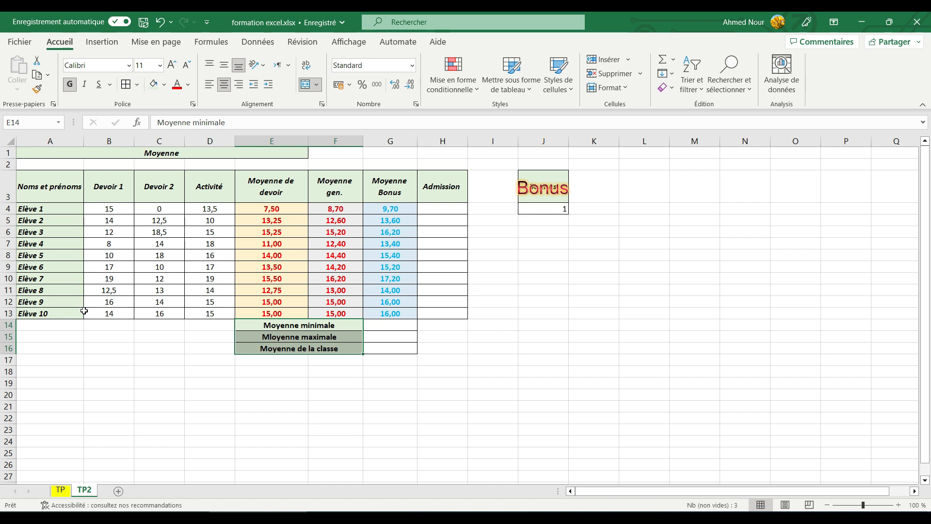
Clear the student names in A5:A13 and refill them by extending the Elève 1 series from A4 down to A13.
{"action": "left_click", "coordinate": [79, 330]}
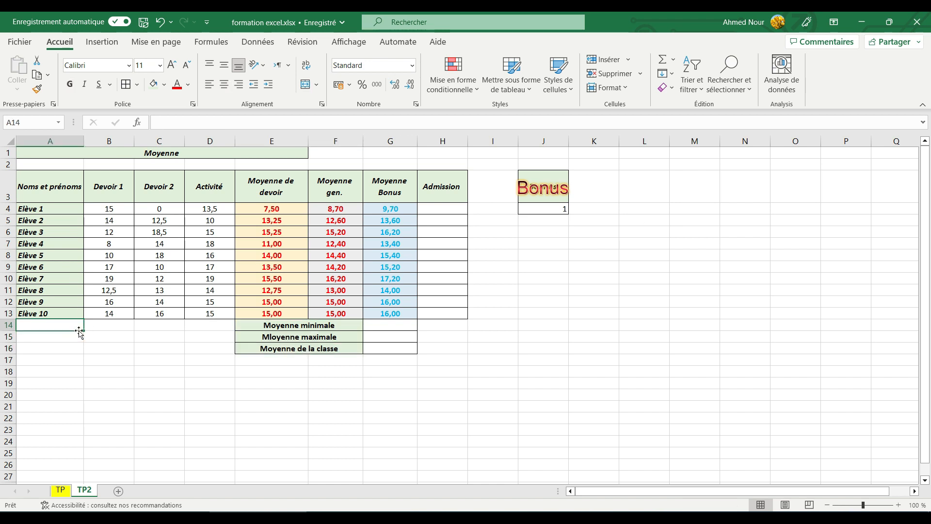
{"action": "left_click", "coordinate": [75, 337]}
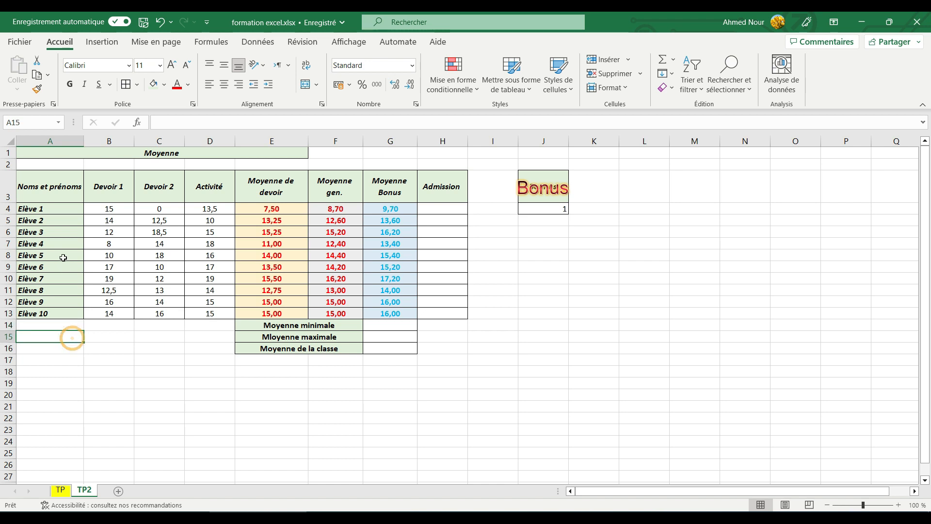
{"action": "left_click_drag", "start_coordinate": [54, 223], "coordinate": [63, 313]}
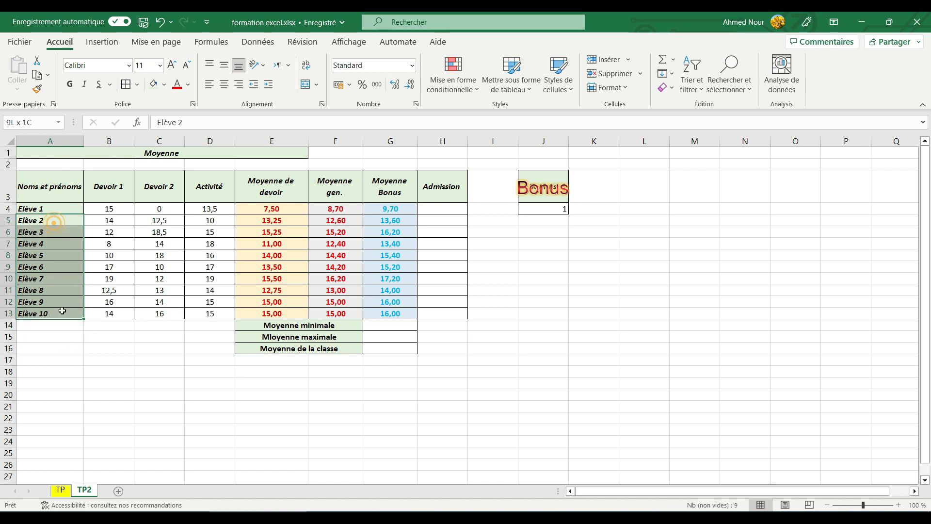
{"action": "key", "text": "Delete"}
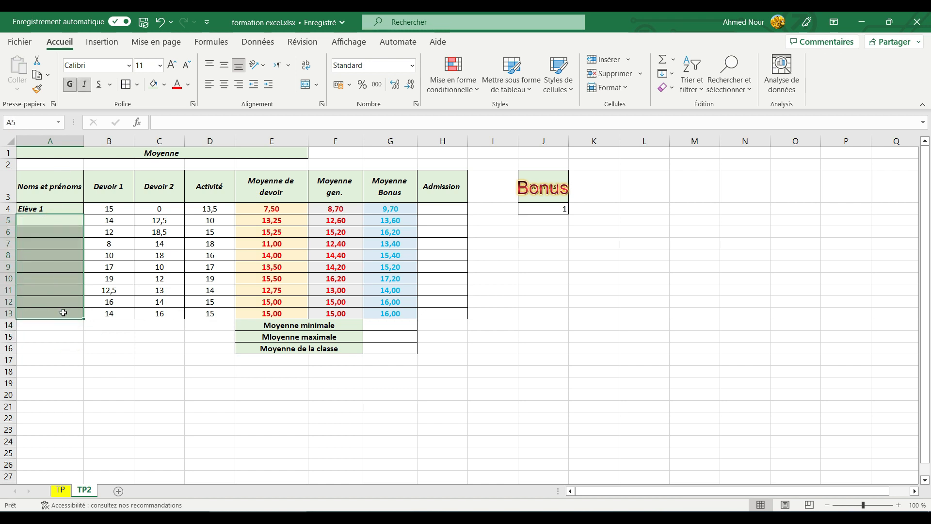
{"action": "left_click", "coordinate": [57, 208]}
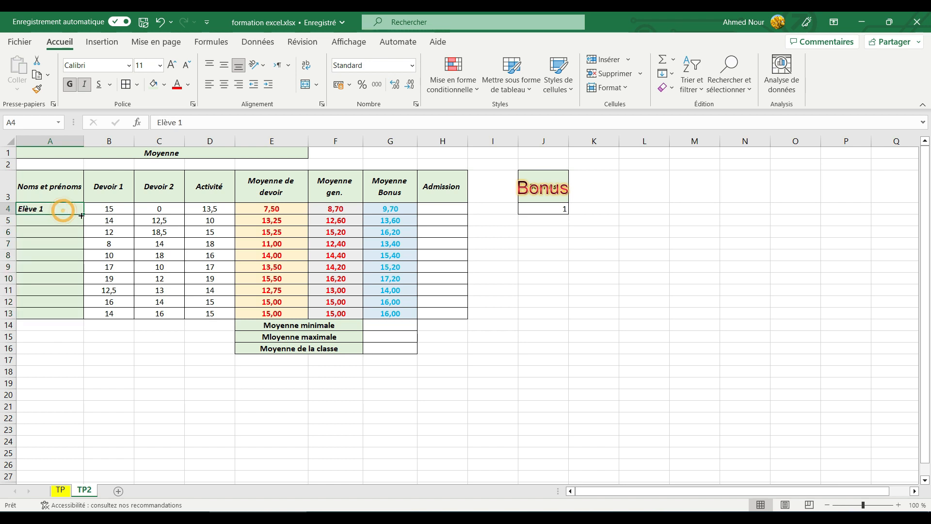
{"action": "left_click_drag", "start_coordinate": [85, 215], "coordinate": [87, 323]}
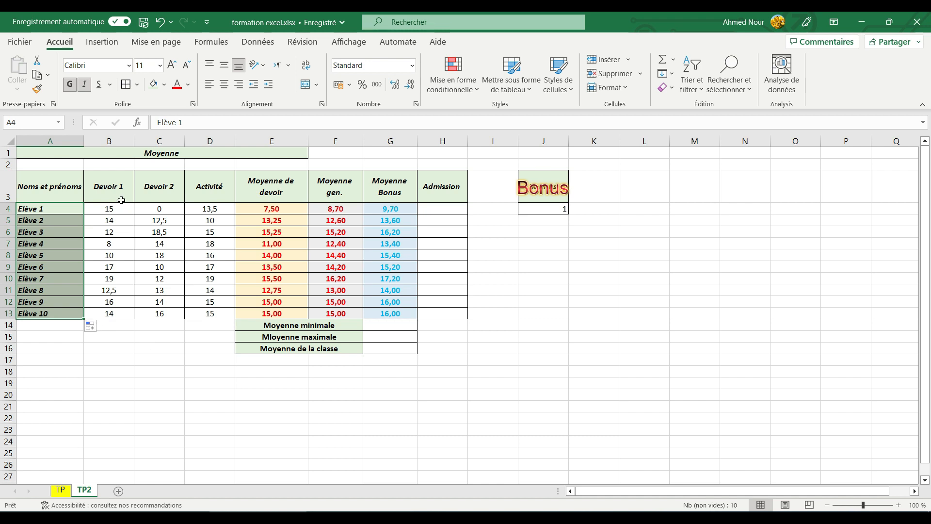
Build a trial number series from 1 and 2 in B16:B17 down to B26, and clear it again.
{"action": "left_click", "coordinate": [92, 356]}
{"action": "left_click", "coordinate": [112, 348]}
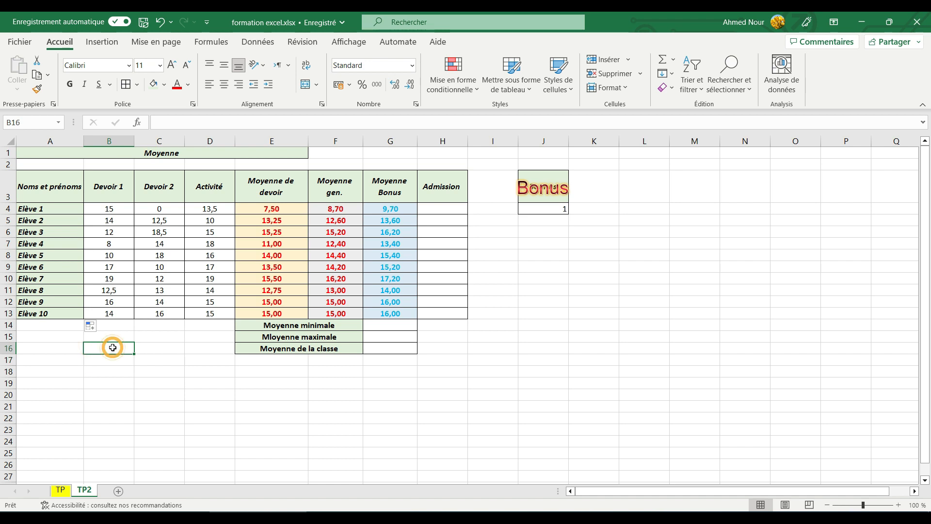
{"action": "type", "text": "1"}
{"action": "key", "text": "Return"}
{"action": "type", "text": "2"}
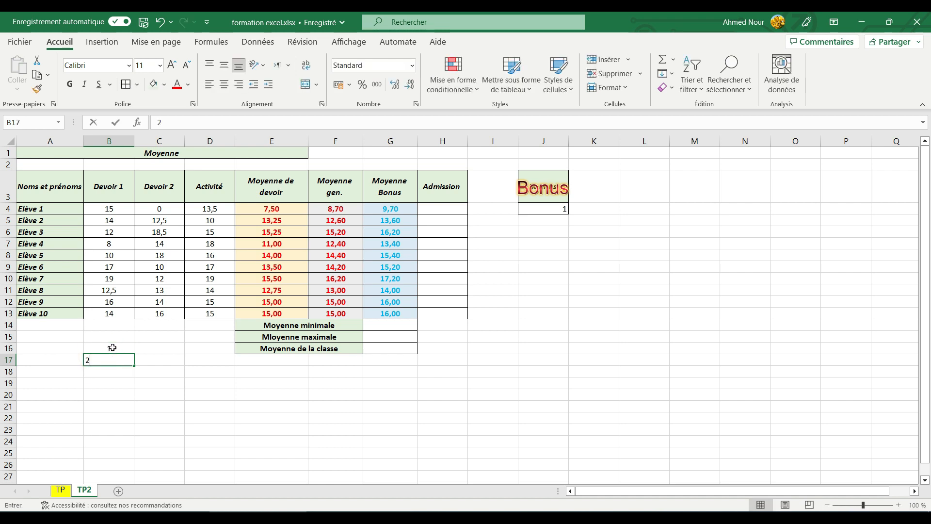
{"action": "left_click_drag", "start_coordinate": [112, 347], "coordinate": [116, 367]}
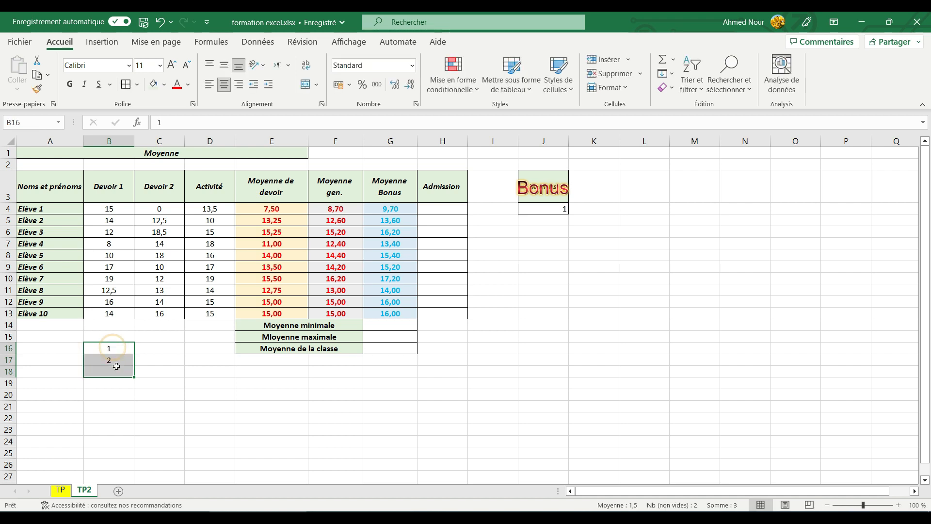
{"action": "left_click", "coordinate": [111, 347]}
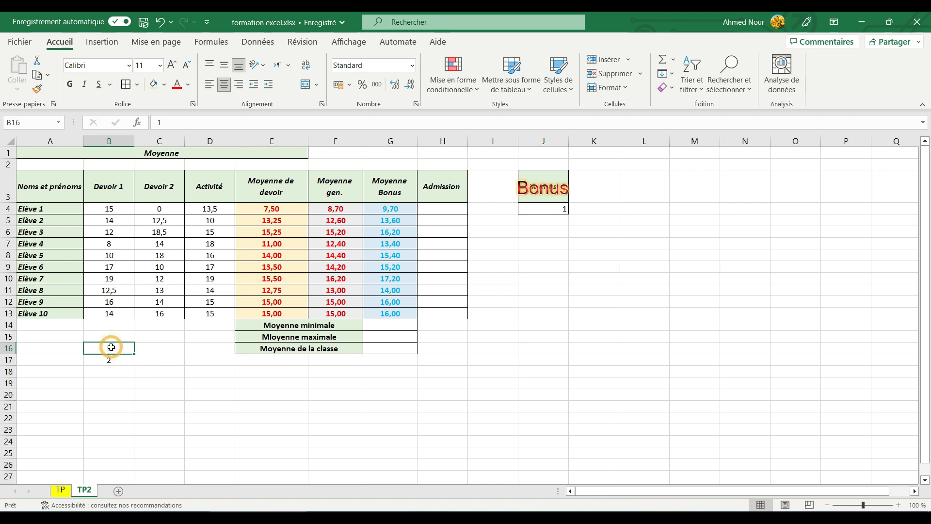
{"action": "left_click_drag", "start_coordinate": [111, 348], "coordinate": [137, 466]}
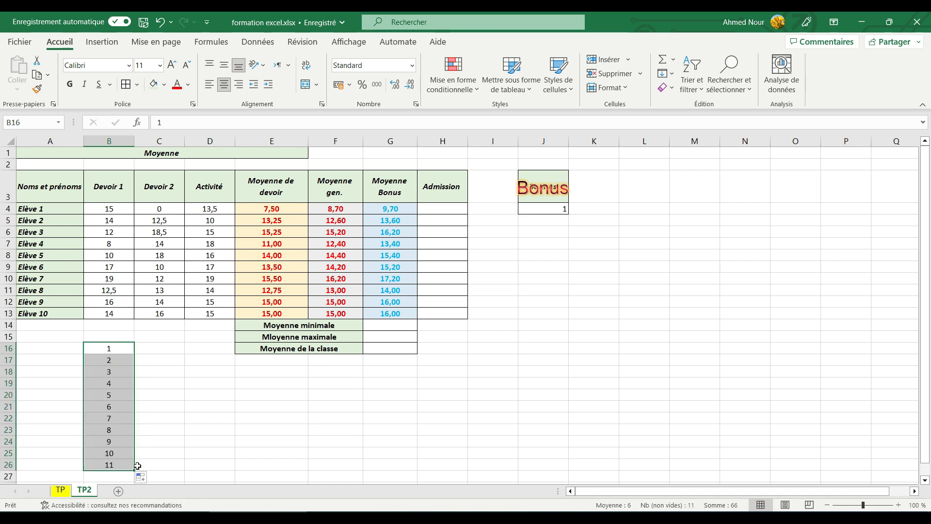
{"action": "key", "text": "Delete"}
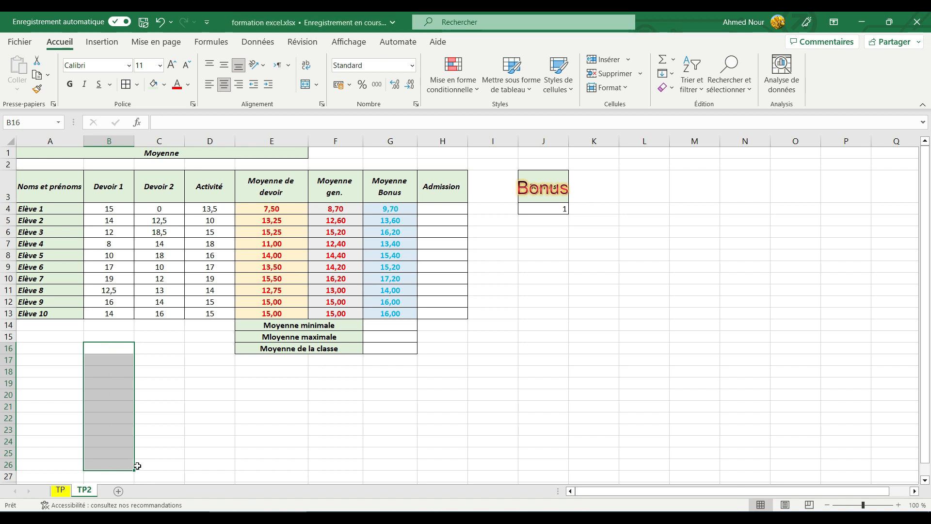
{"action": "left_click", "coordinate": [178, 406]}
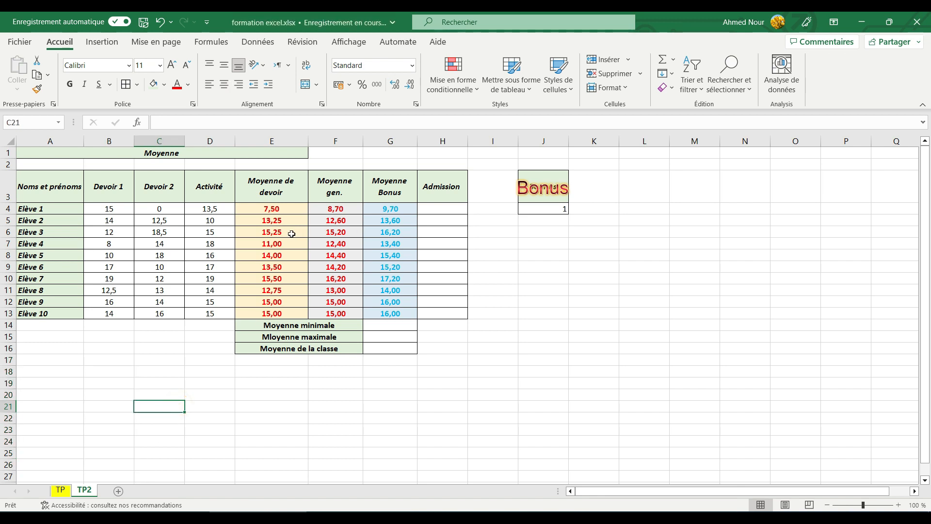
Clear the Moyenne de devoir results in E5:E13 and refill them by copying the E4 formula down to E13.
{"action": "left_click_drag", "start_coordinate": [281, 220], "coordinate": [299, 313]}
{"action": "key", "text": "Delete"}
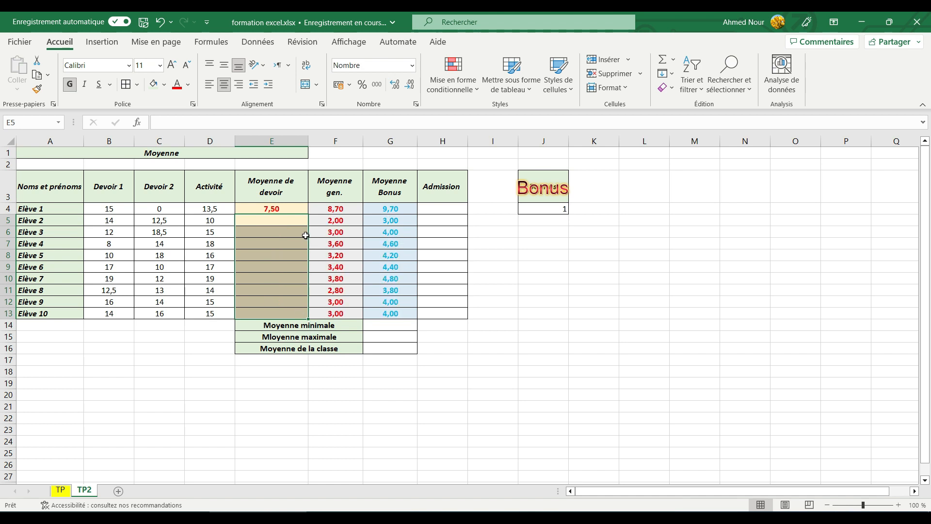
{"action": "left_click", "coordinate": [291, 209]}
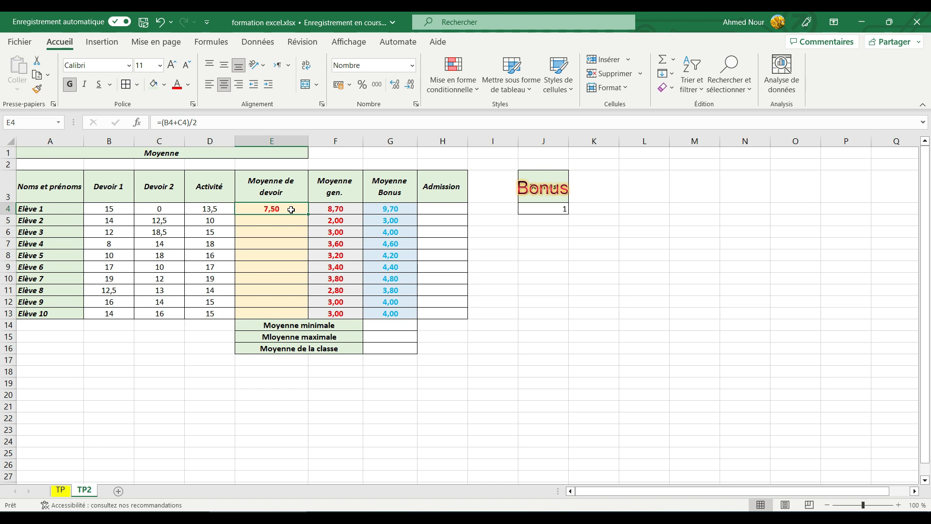
{"action": "left_click_drag", "start_coordinate": [309, 214], "coordinate": [321, 315]}
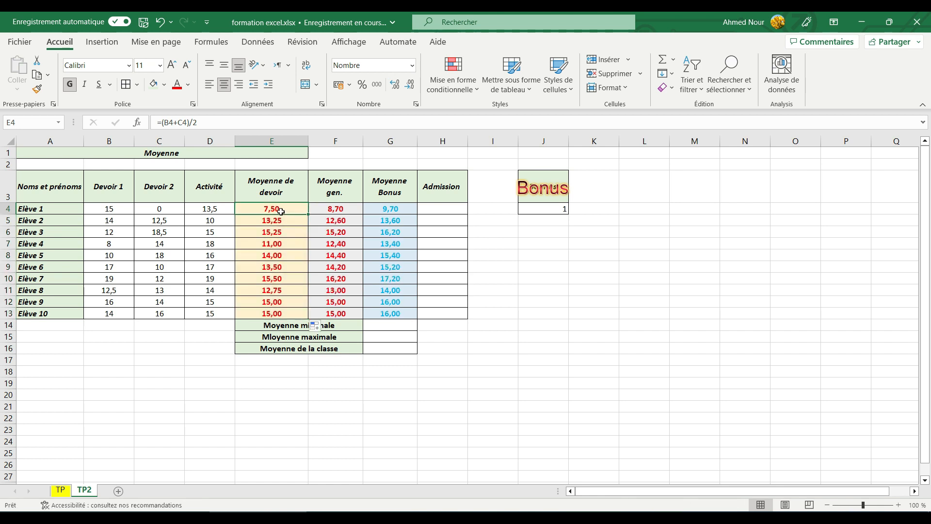
Examine the Moyenne de devoir formulas in E4 and E5 to compare their cell references.
{"action": "double_click", "coordinate": [282, 212]}
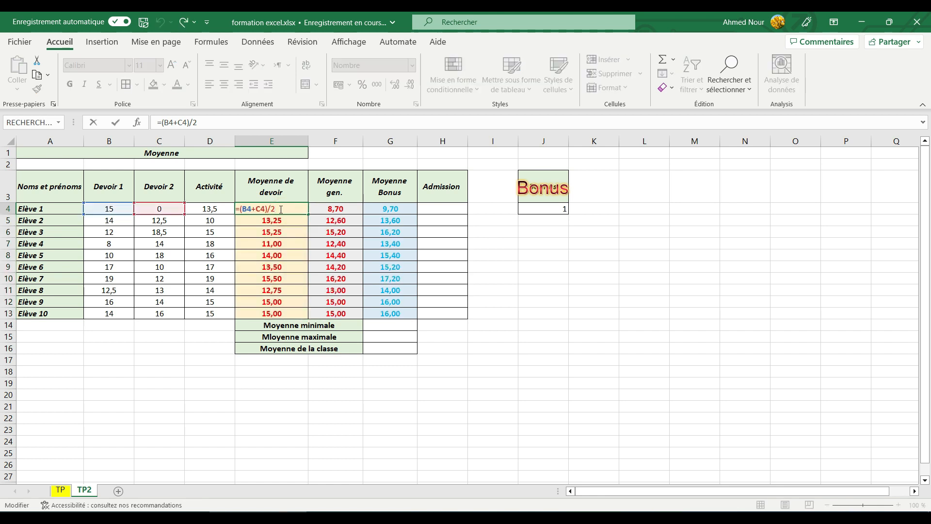
{"action": "key", "text": "Return"}
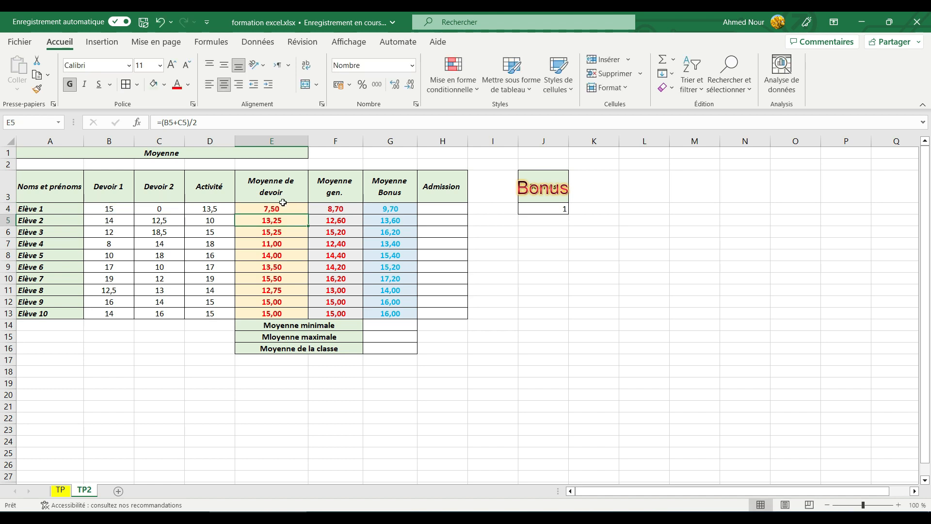
{"action": "double_click", "coordinate": [284, 220]}
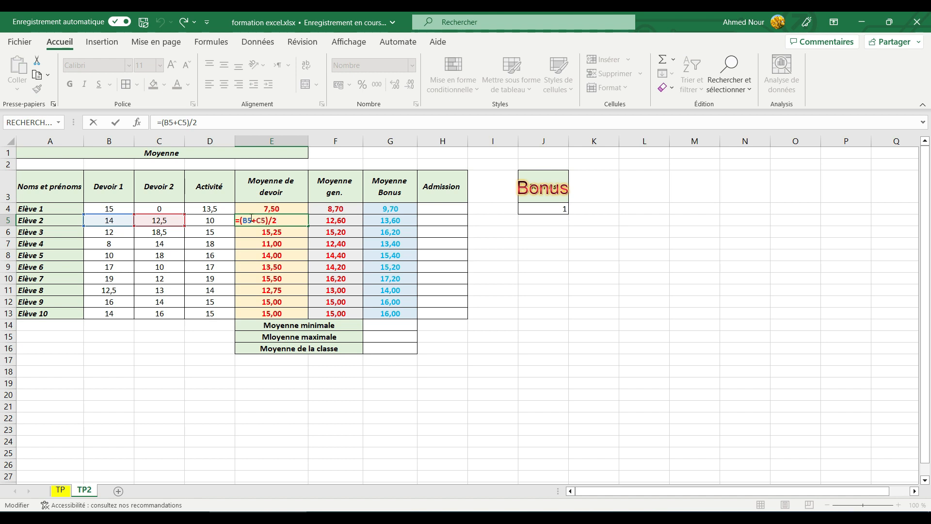
{"action": "double_click", "coordinate": [249, 221]}
{"action": "key", "text": "Return"}
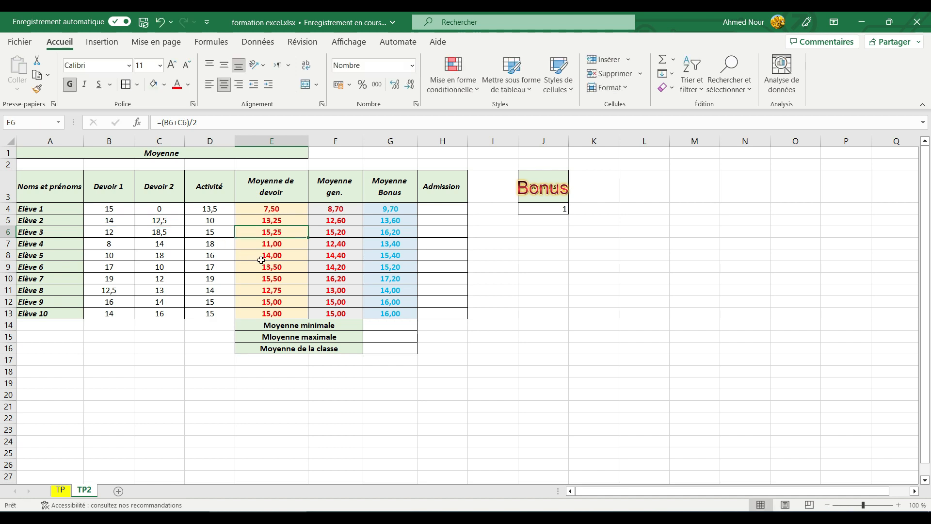
Examine the Moyenne Bonus formula in G4 and how it refers to the bonus cell.
{"action": "left_click", "coordinate": [400, 207]}
{"action": "double_click", "coordinate": [399, 208]}
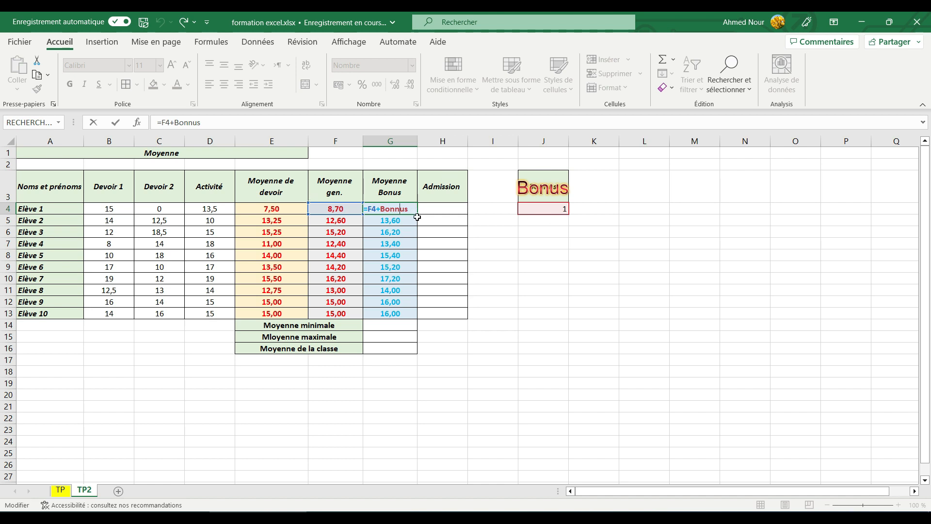
{"action": "key", "text": "Return"}
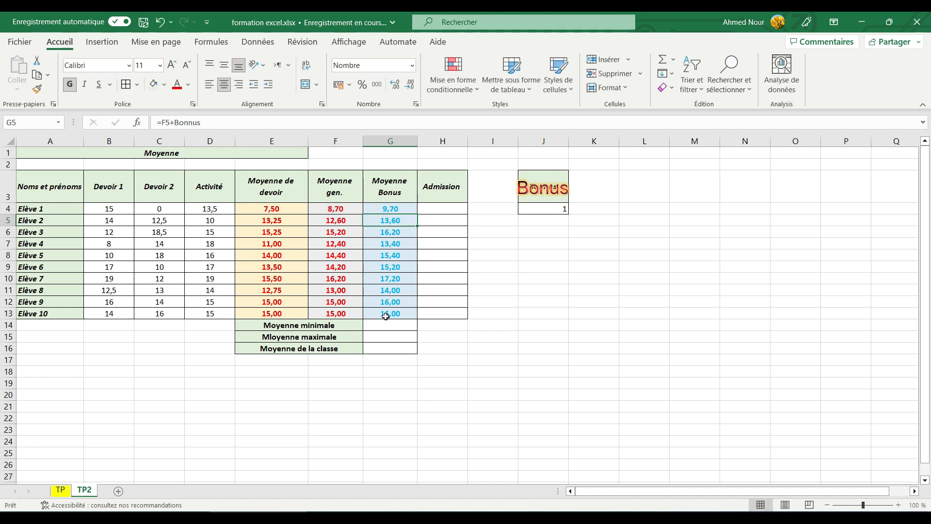
{"action": "left_click", "coordinate": [409, 325]}
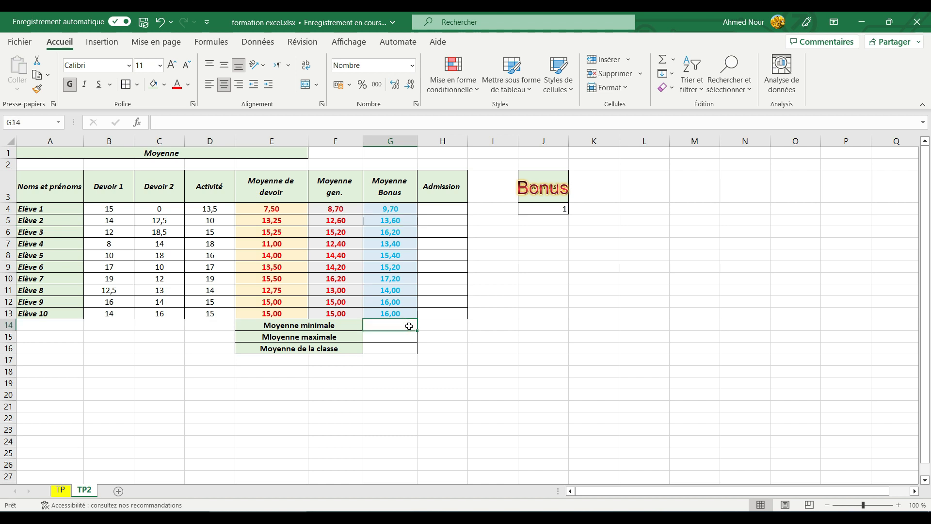
Examine the arithmetic formulas for Moyenne de devoir in E4 and Moyenne gen. in F4.
{"action": "left_click", "coordinate": [271, 209]}
{"action": "double_click", "coordinate": [271, 208]}
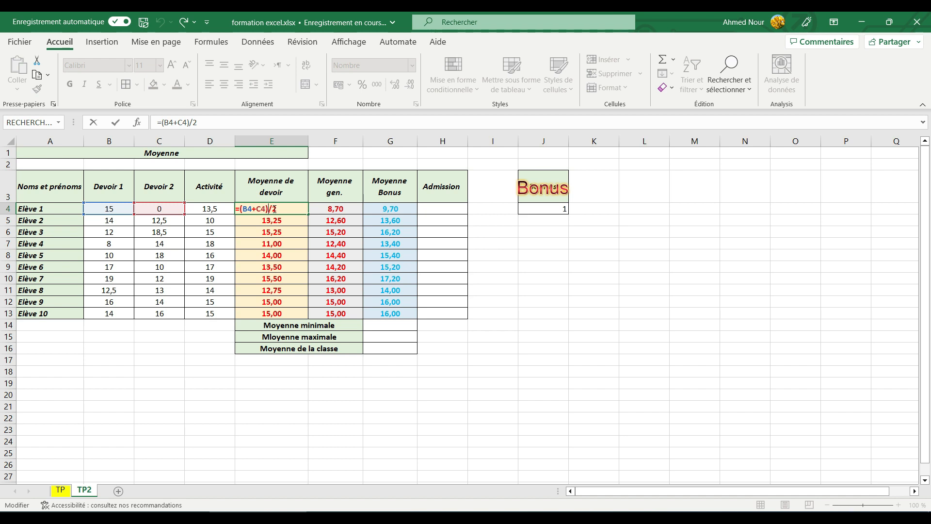
{"action": "key", "text": "Return"}
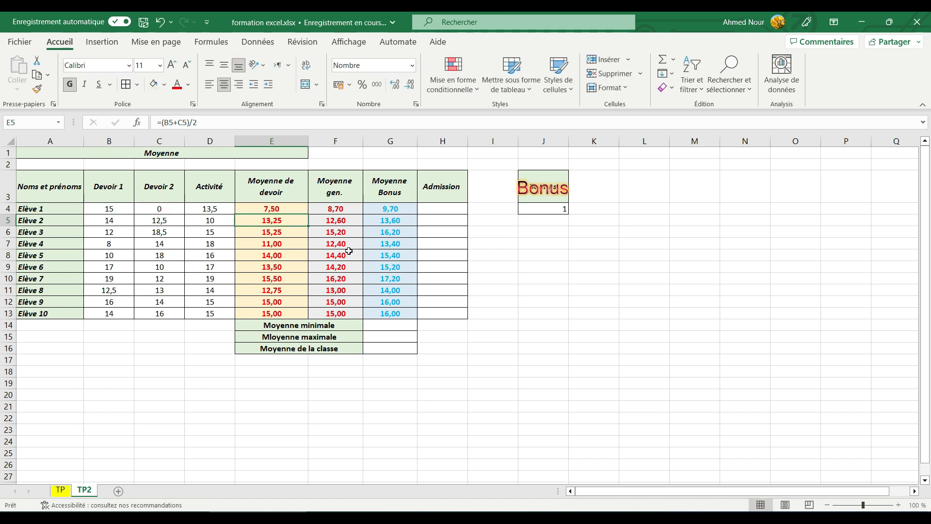
{"action": "double_click", "coordinate": [342, 210]}
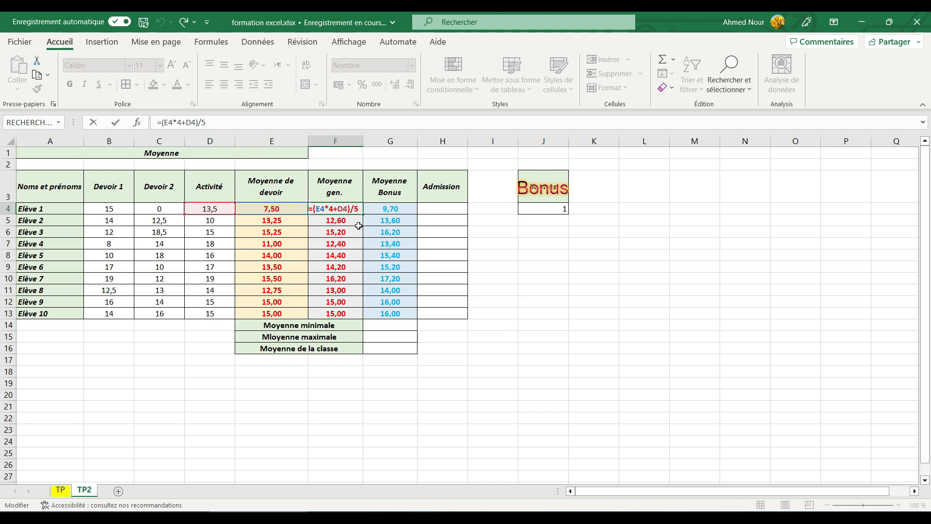
{"action": "key", "text": "Return"}
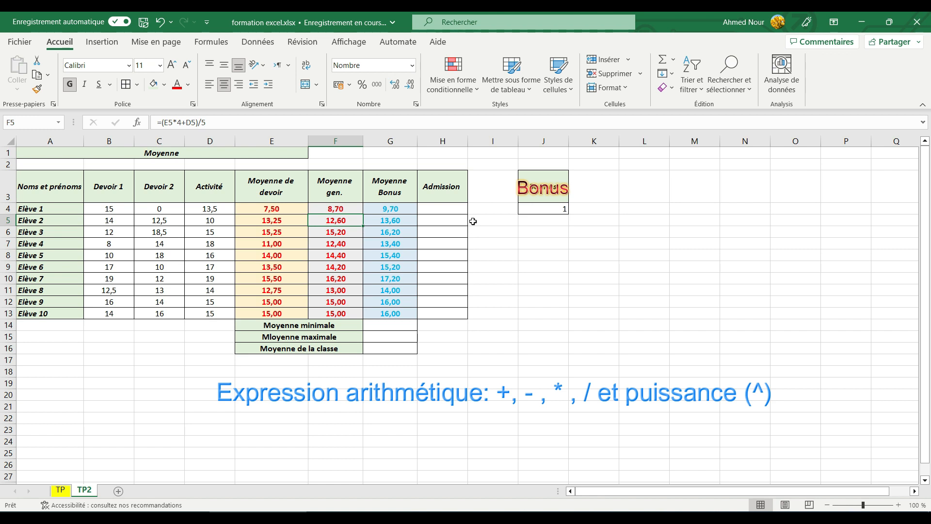
Enter the arithmetic operators +, -, *, / and ^ as a trial in Admission cell H4 and erase them.
{"action": "left_click", "coordinate": [454, 208]}
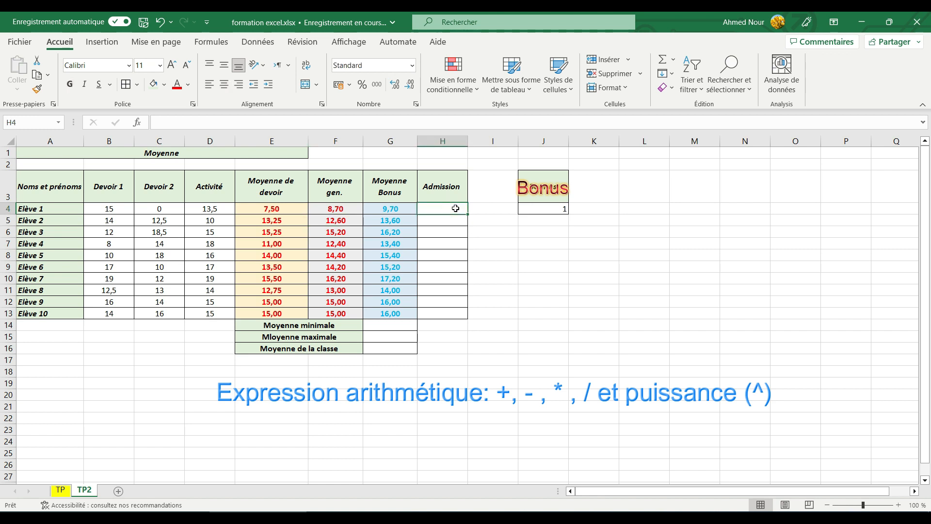
{"action": "type", "text": "+"}
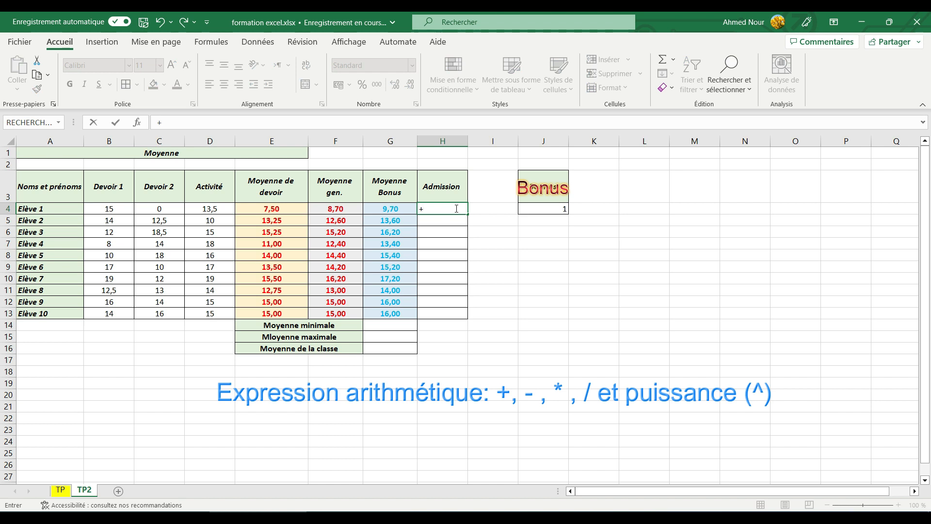
{"action": "type", "text": "-*/^^"}
{"action": "key", "text": "BackSpace"}
{"action": "key", "text": "BackSpace"}
{"action": "key", "text": "BackSpace"}
{"action": "key", "text": "BackSpace"}
{"action": "key", "text": "BackSpace"}
{"action": "key", "text": "BackSpace"}
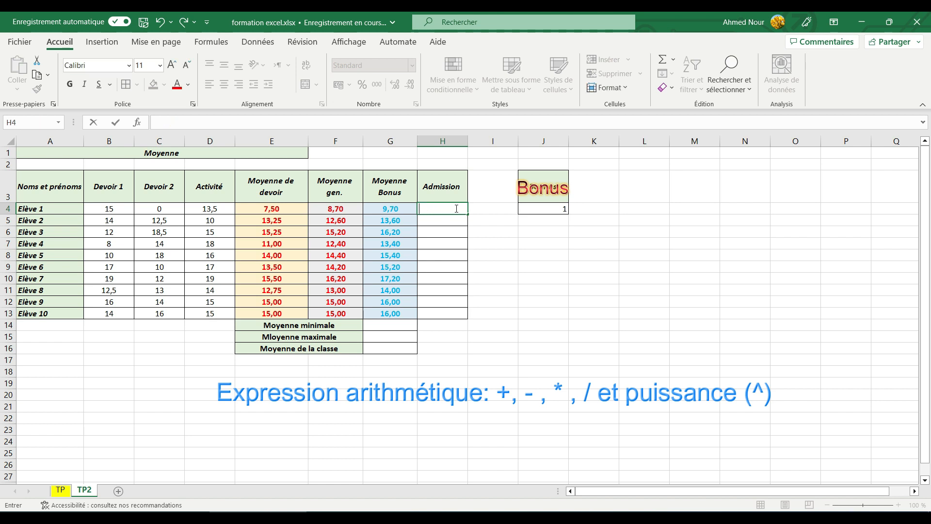
Select the Moyenne Bonus values in G4:G13 to review the range that the class statistics cover.
{"action": "left_click", "coordinate": [394, 328]}
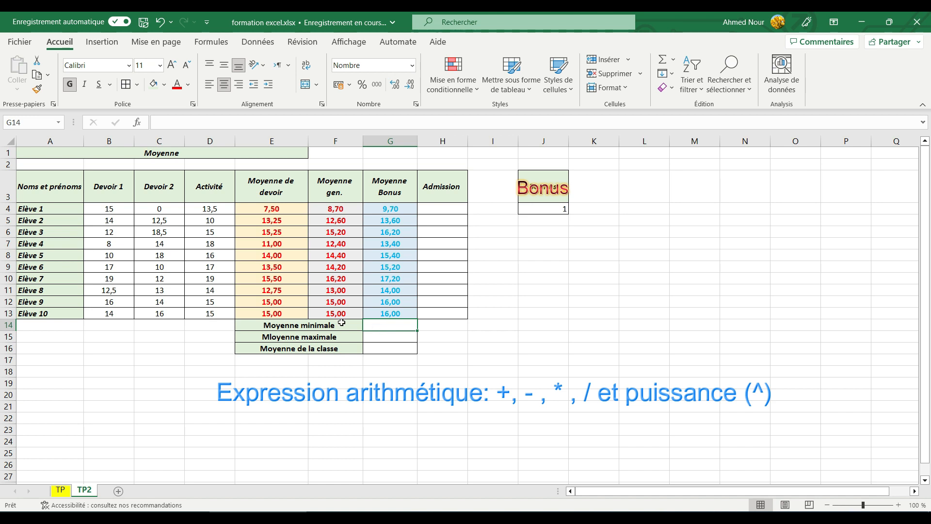
{"action": "left_click", "coordinate": [406, 208]}
{"action": "left_click_drag", "start_coordinate": [416, 214], "coordinate": [412, 320]}
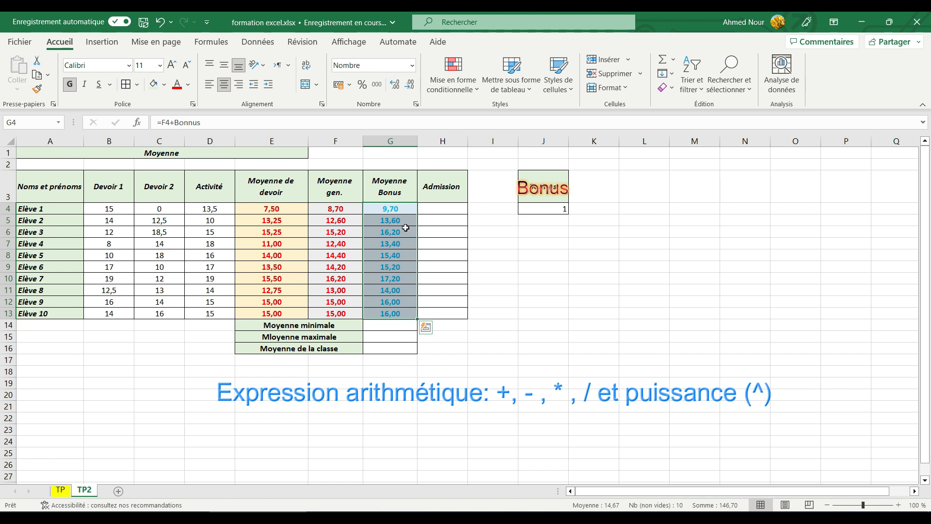
Start inserting a function in Moyenne minimale cell G14 and look through the available function categories.
{"action": "left_click", "coordinate": [399, 328]}
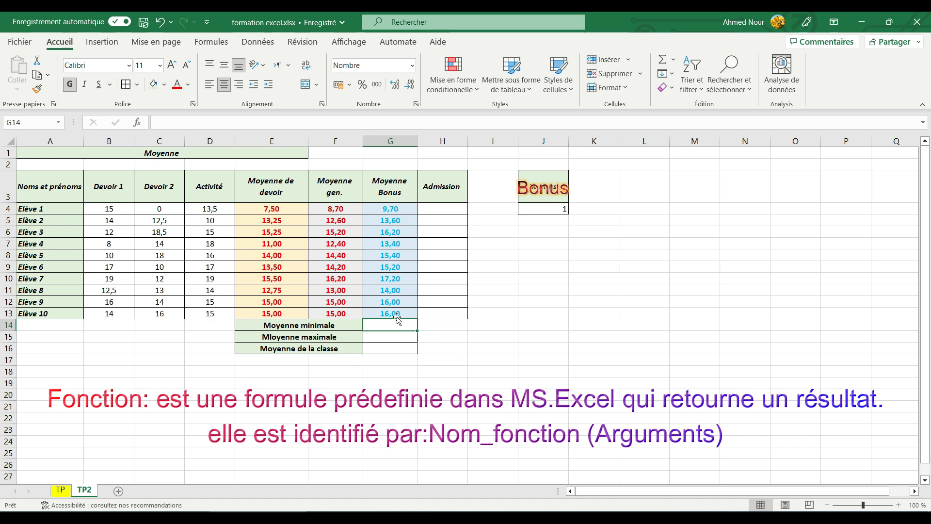
{"action": "left_click", "coordinate": [461, 382]}
{"action": "left_click", "coordinate": [402, 325]}
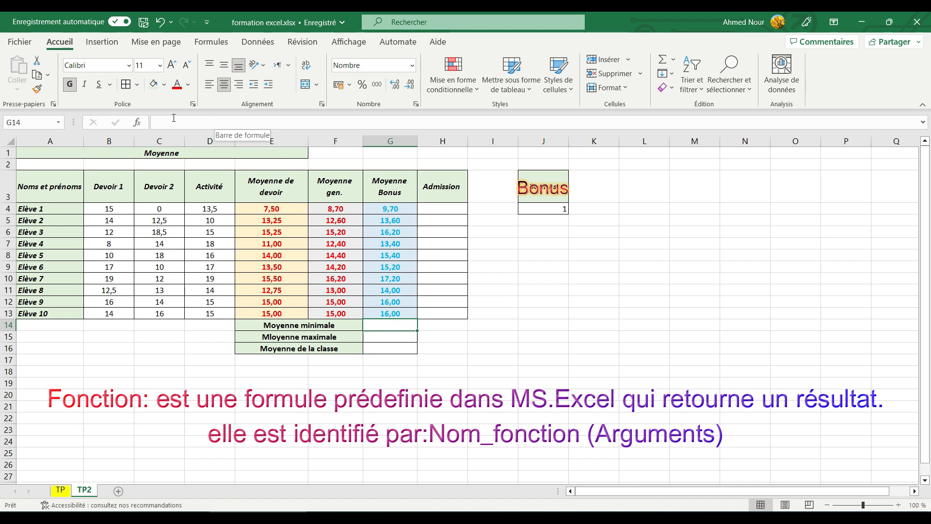
{"action": "left_click", "coordinate": [140, 126]}
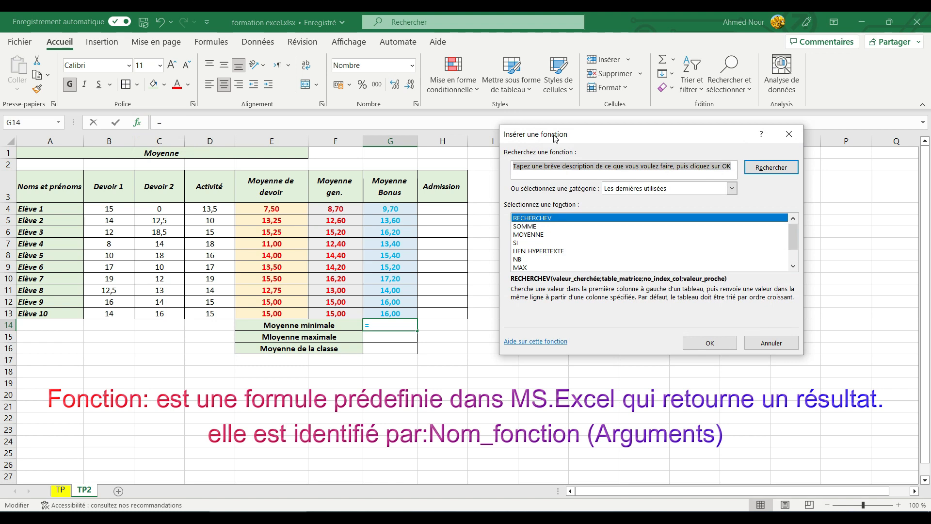
{"action": "left_click_drag", "start_coordinate": [556, 138], "coordinate": [369, 144]}
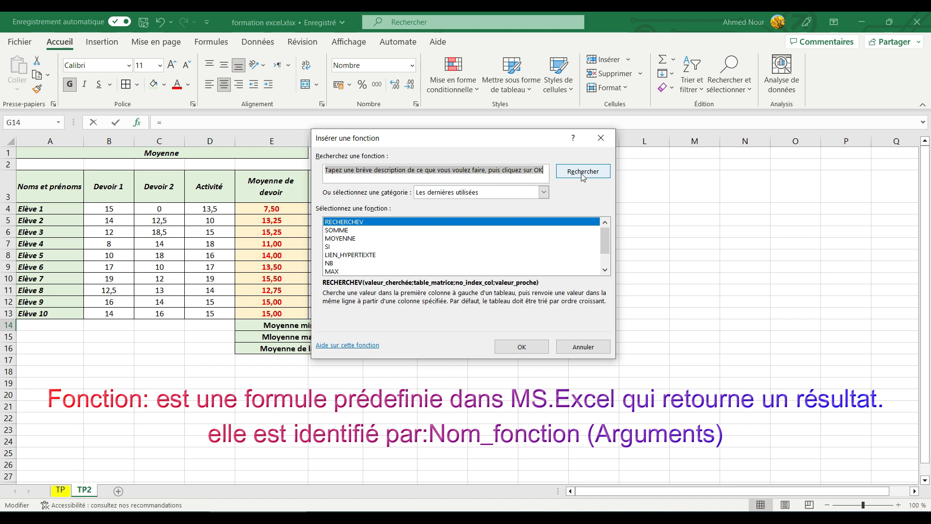
{"action": "left_click", "coordinate": [492, 192]}
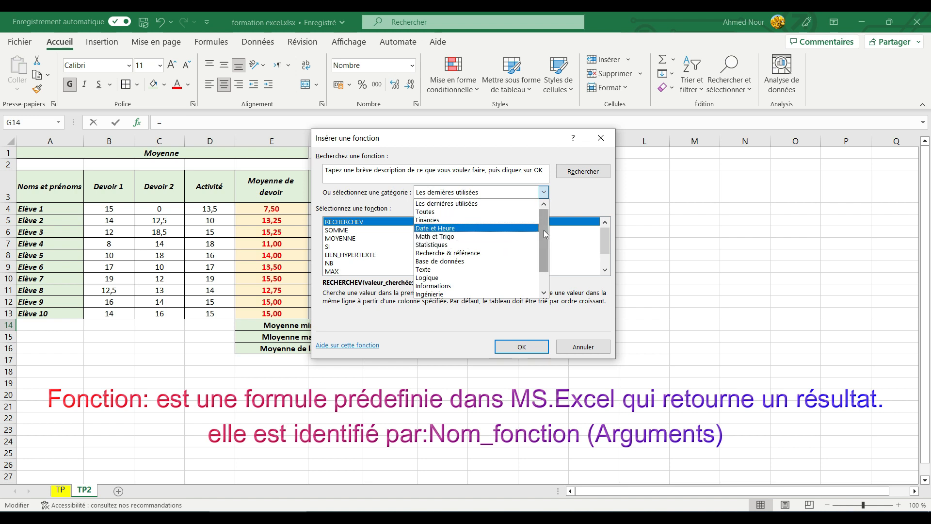
{"action": "scroll", "coordinate": [543, 232], "scroll_direction": "down", "scroll_amount": 1}
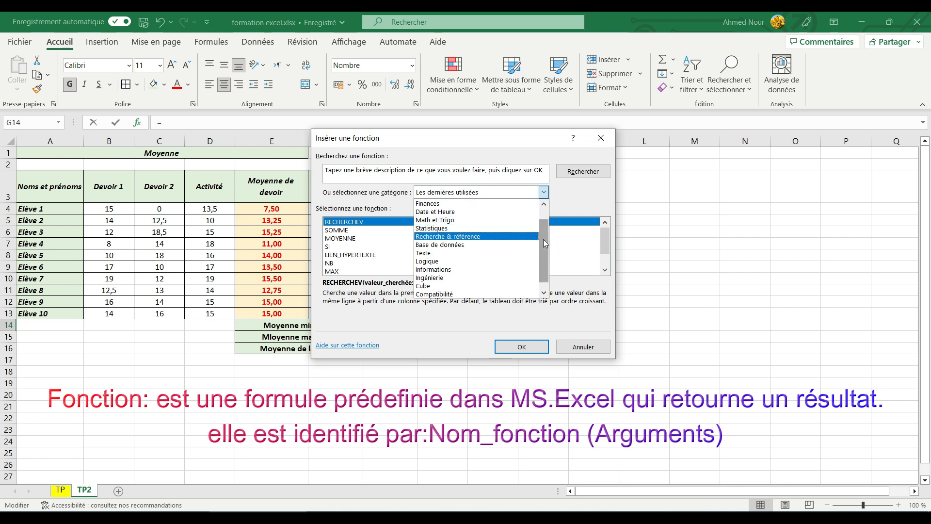
{"action": "left_click_drag", "start_coordinate": [543, 240], "coordinate": [543, 262]}
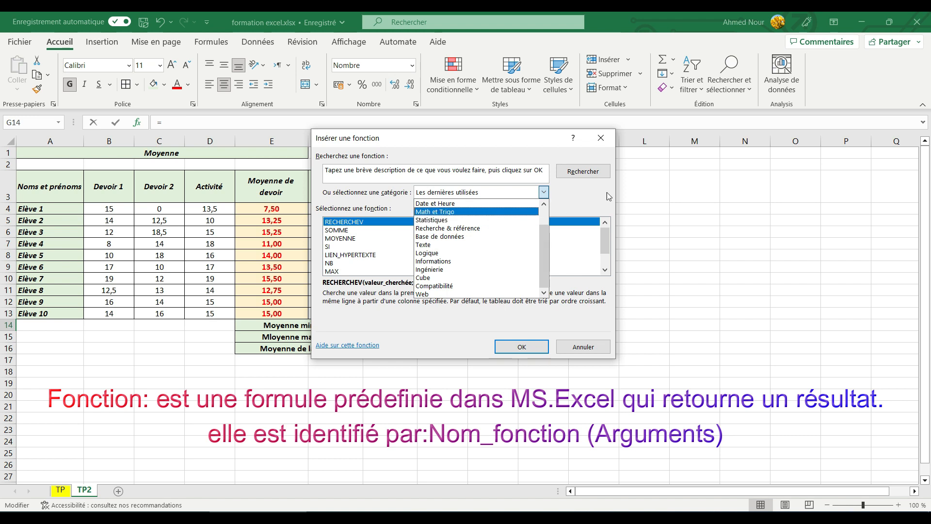
{"action": "left_click", "coordinate": [577, 204]}
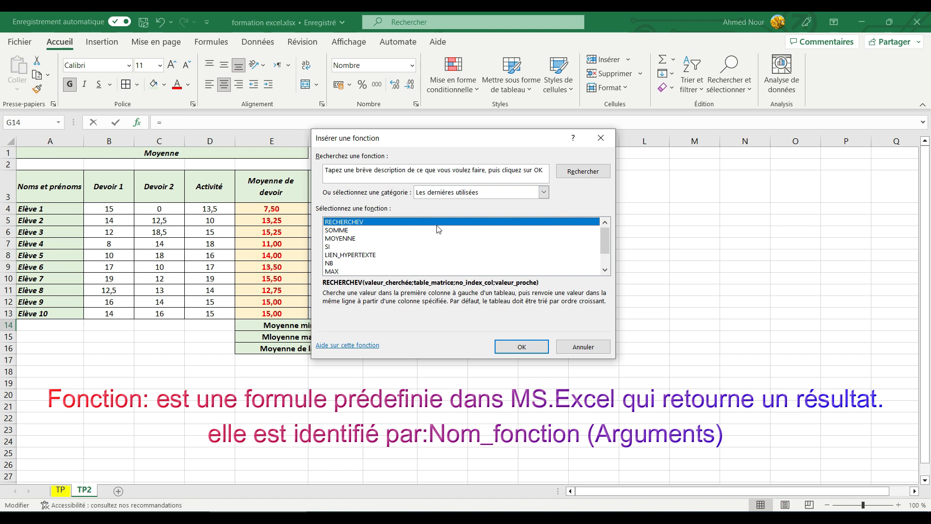
Examine the descriptions of the MOYENNE, SI and MAX functions and browse the Statistiques and recently used function lists.
{"action": "left_click", "coordinate": [381, 238]}
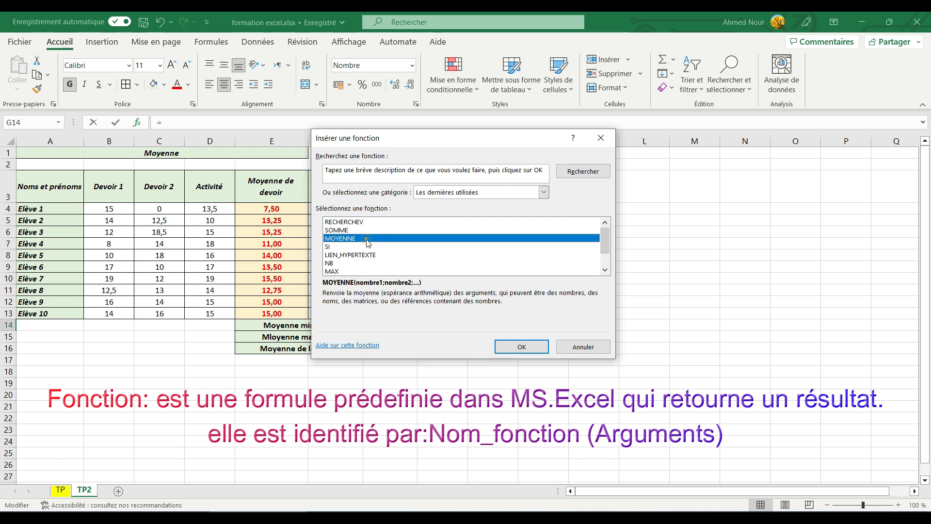
{"action": "left_click", "coordinate": [367, 247]}
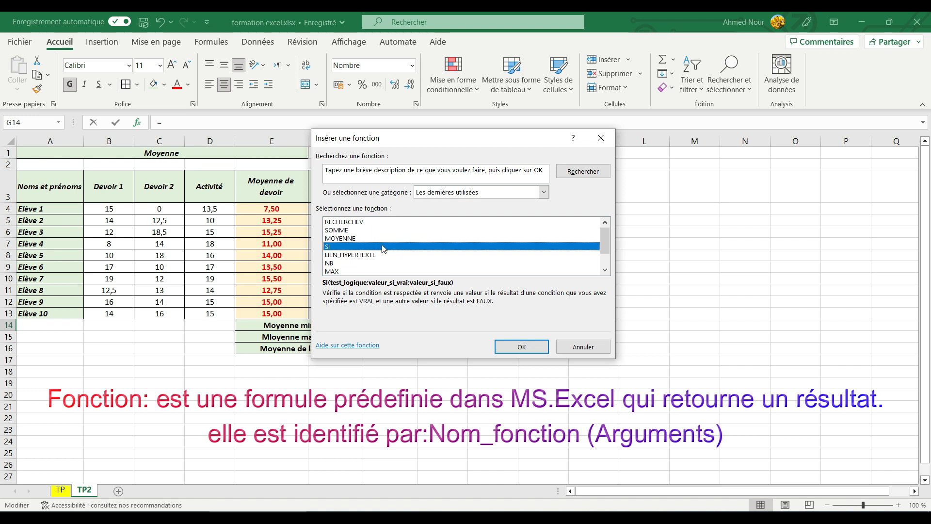
{"action": "left_click", "coordinate": [454, 192]}
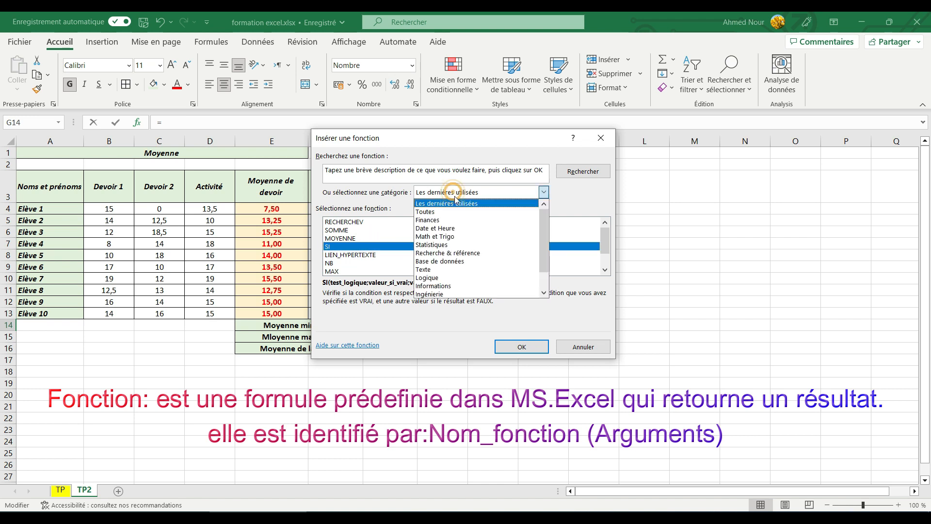
{"action": "left_click", "coordinate": [463, 245]}
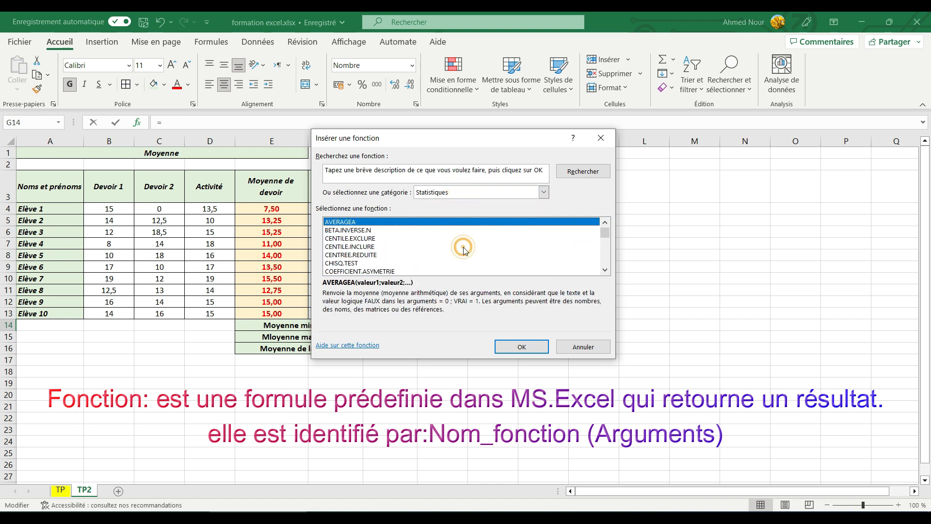
{"action": "left_click", "coordinate": [495, 200]}
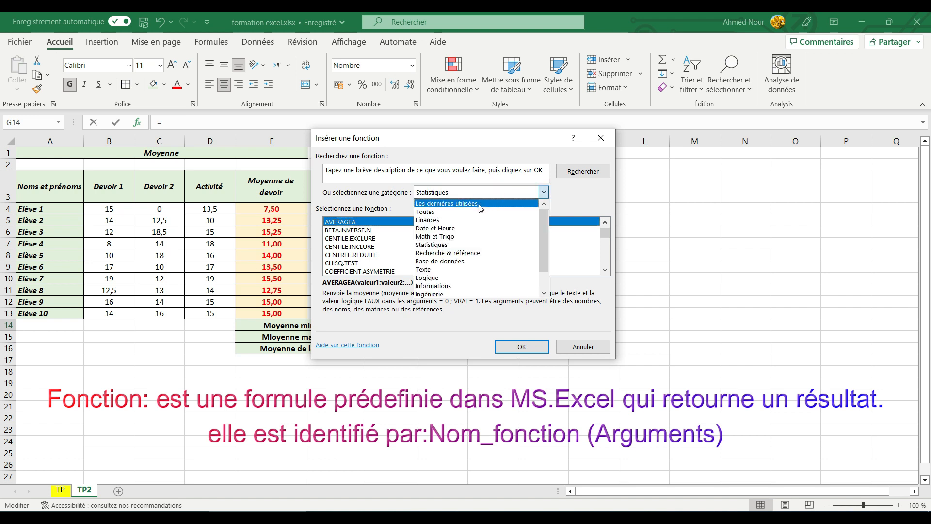
{"action": "left_click", "coordinate": [480, 205]}
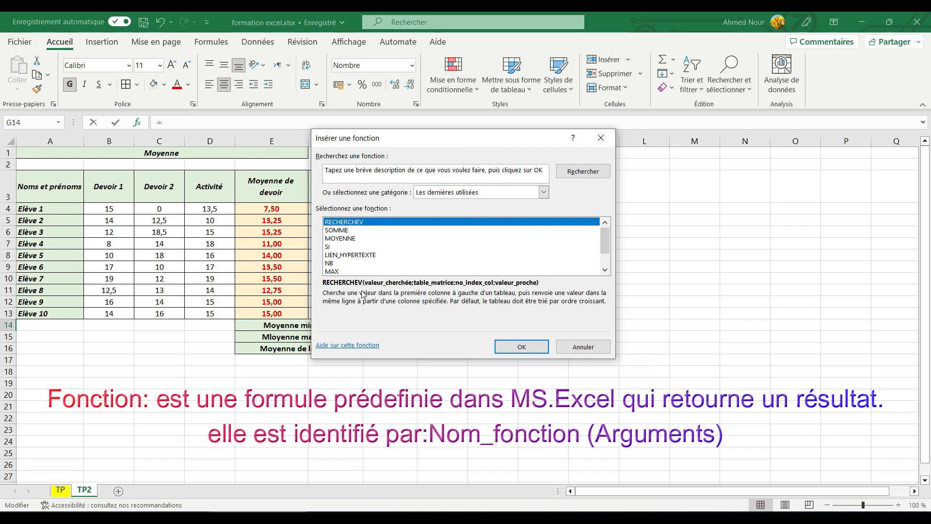
{"action": "left_click", "coordinate": [346, 272]}
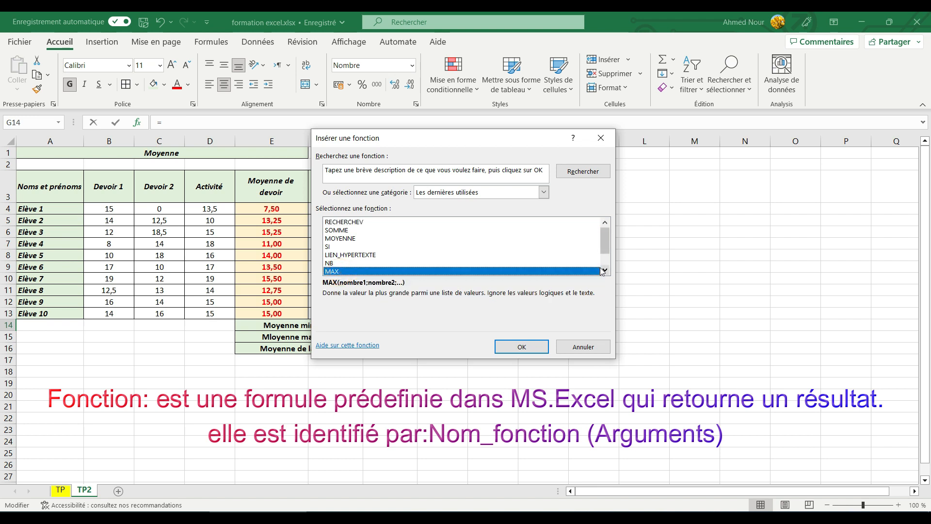
{"action": "left_click_drag", "start_coordinate": [604, 243], "coordinate": [607, 265]}
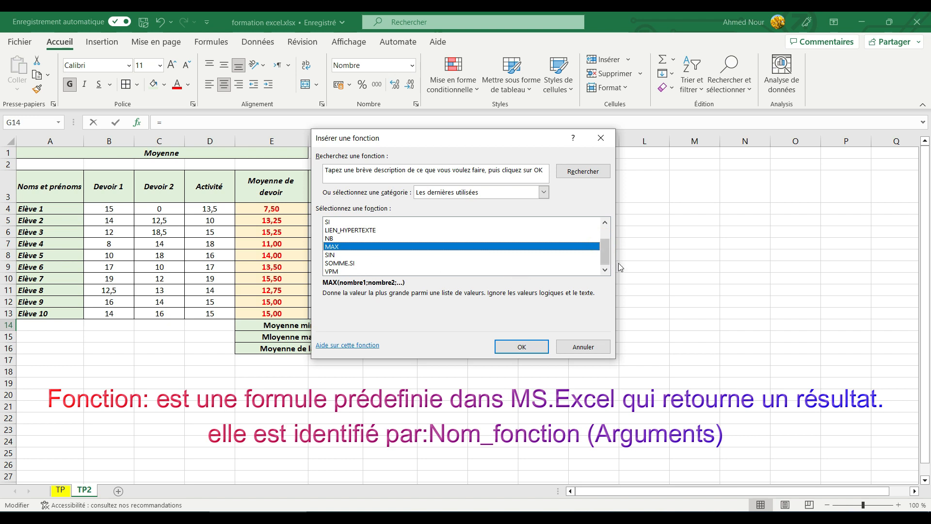
{"action": "left_click_drag", "start_coordinate": [603, 252], "coordinate": [595, 237]}
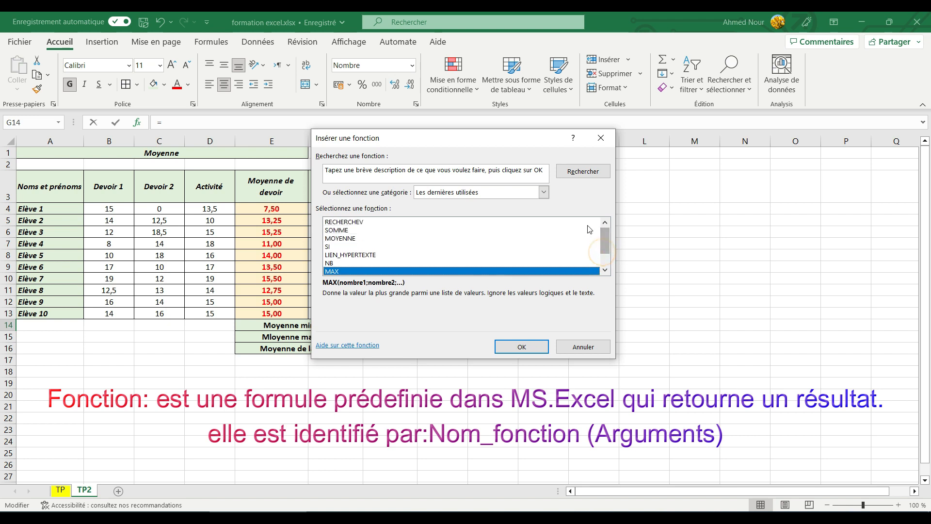
Choose the MIN function from the Statistiques category for Moyenne minimale cell G14.
{"action": "left_click", "coordinate": [487, 194]}
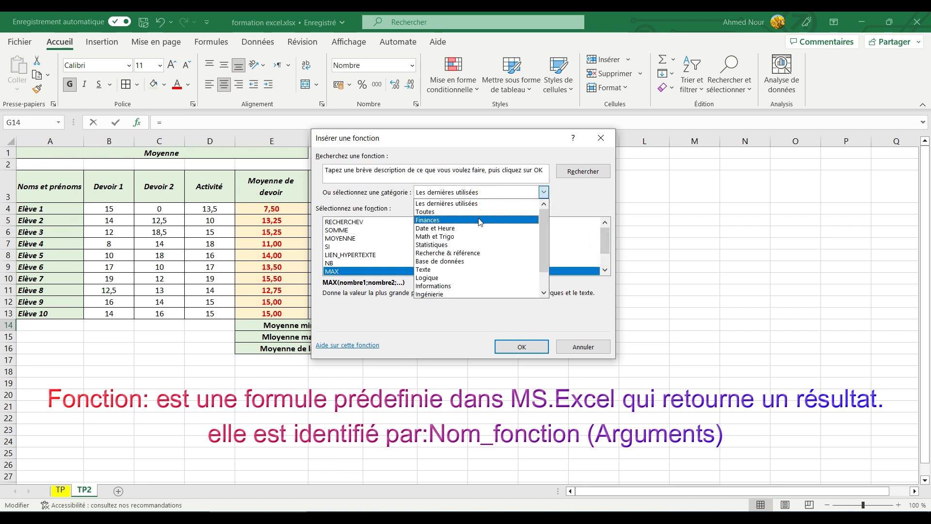
{"action": "left_click", "coordinate": [495, 245]}
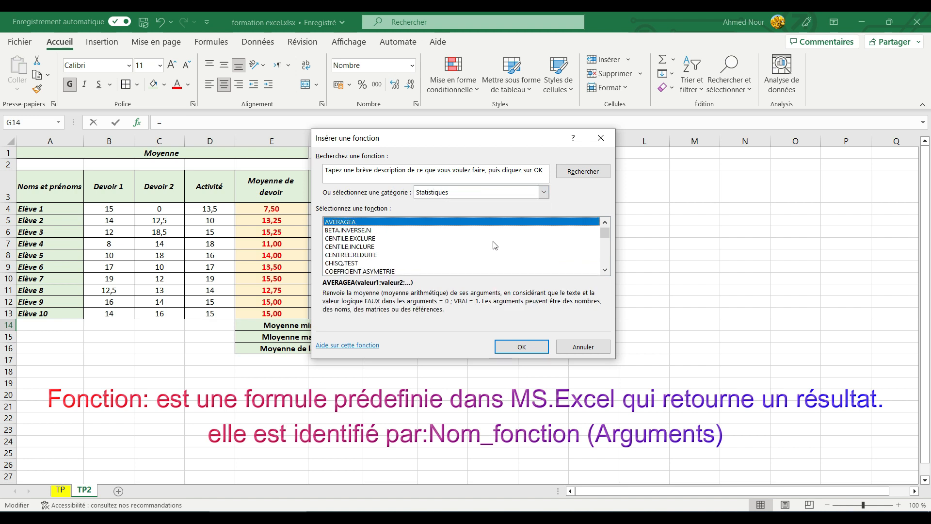
{"action": "left_click", "coordinate": [604, 252]}
{"action": "left_click", "coordinate": [604, 252]}
{"action": "left_click", "coordinate": [604, 252]}
{"action": "left_click", "coordinate": [604, 253]}
{"action": "left_click", "coordinate": [604, 253]}
{"action": "left_click", "coordinate": [604, 252]}
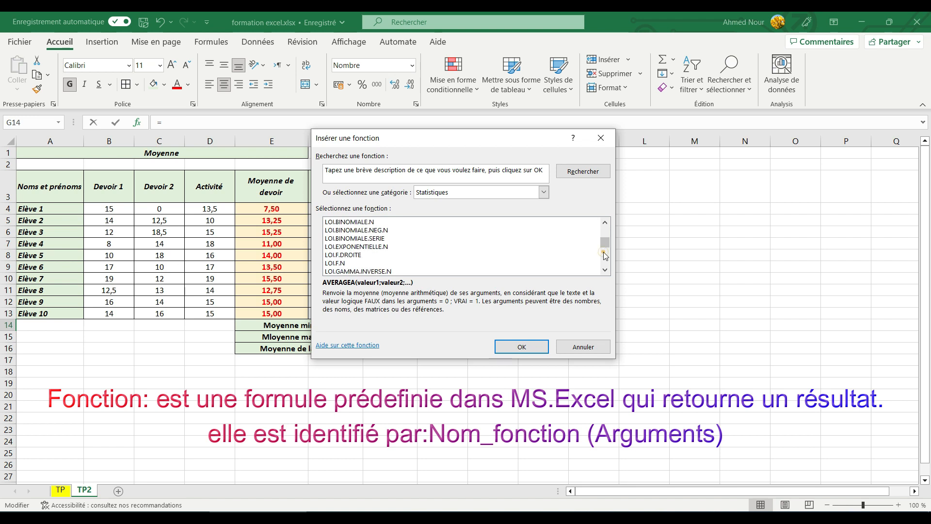
{"action": "left_click", "coordinate": [605, 254]}
{"action": "left_click", "coordinate": [605, 255]}
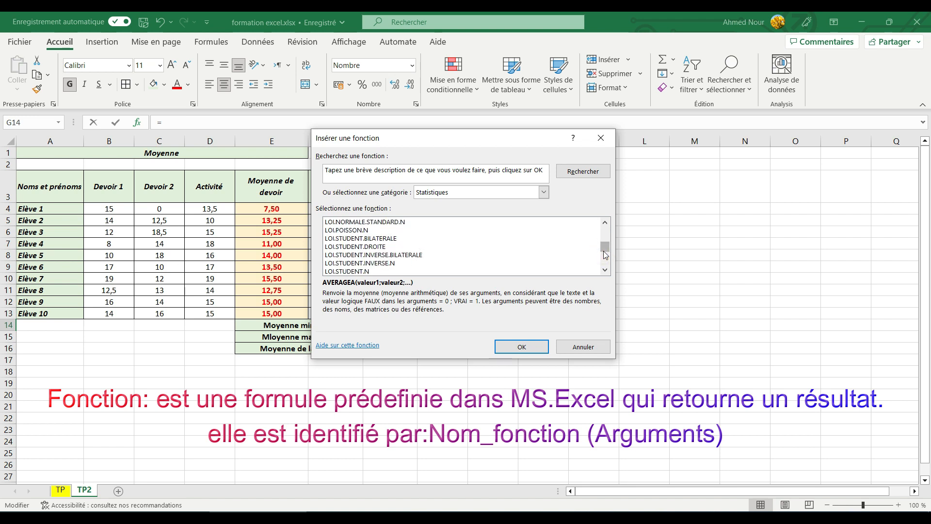
{"action": "mouse_move", "coordinate": [606, 252]}
{"action": "left_mouse_down"}
{"action": "mouse_move", "coordinate": [609, 262]}
{"action": "mouse_move", "coordinate": [606, 255]}
{"action": "left_mouse_up"}
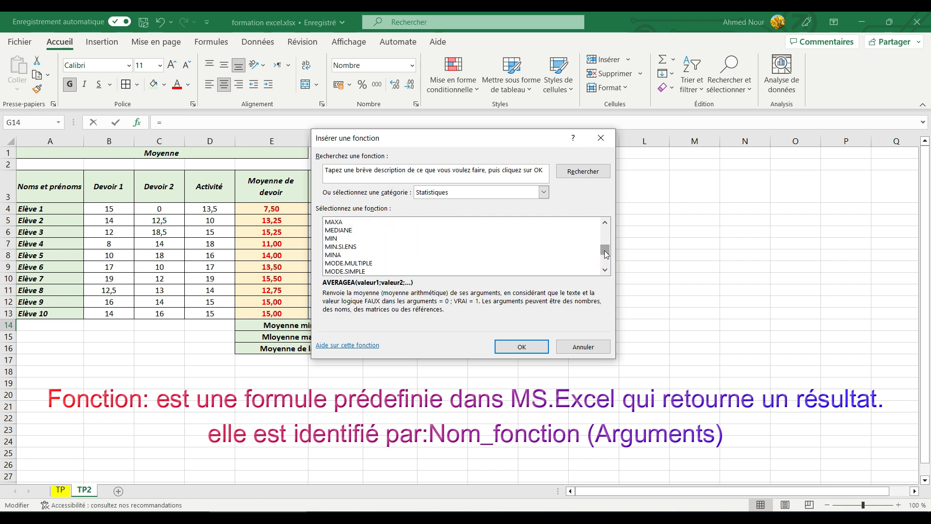
{"action": "left_click", "coordinate": [339, 238]}
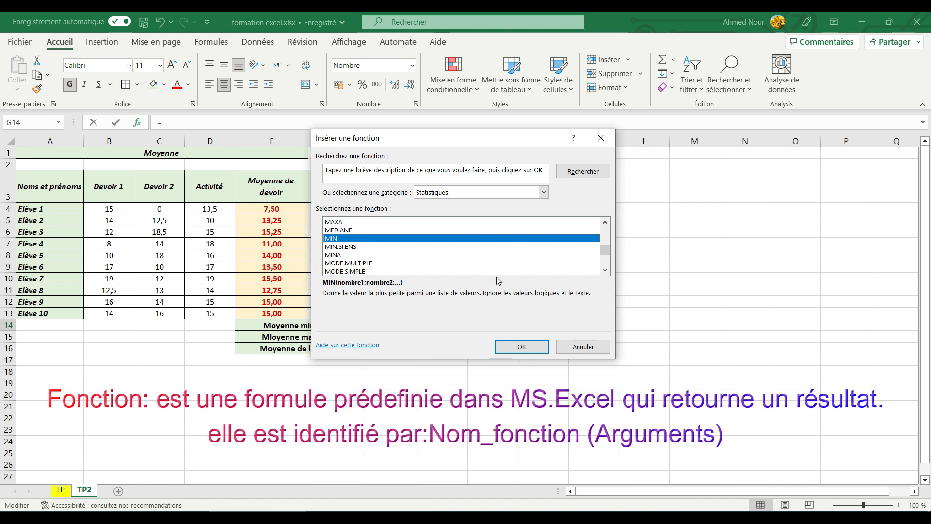
{"action": "left_click", "coordinate": [518, 348]}
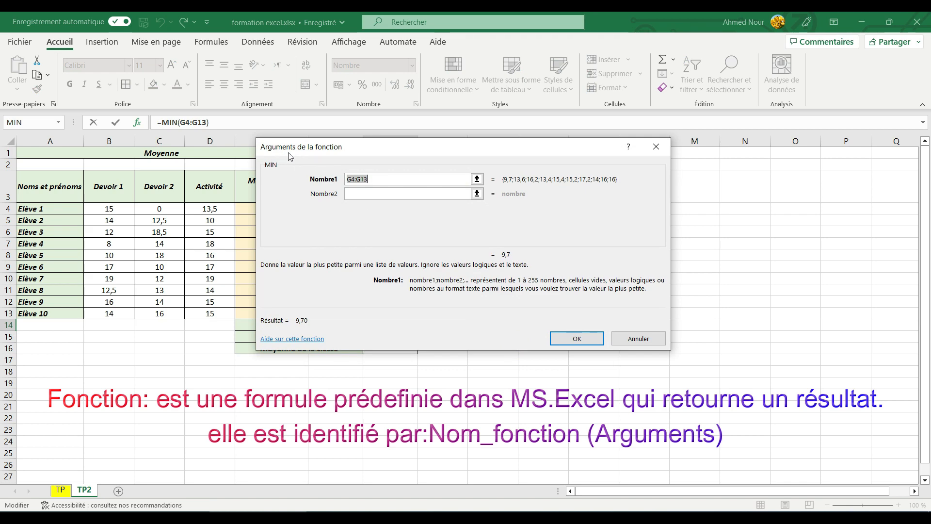
Review the proposed G4:G13 range in MIN's first argument and clear it.
{"action": "left_click_drag", "start_coordinate": [309, 151], "coordinate": [493, 137]}
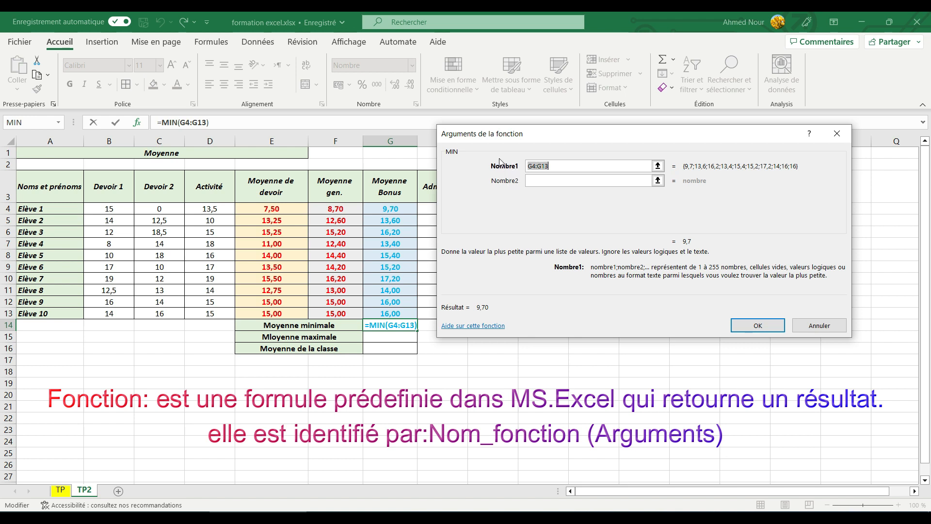
{"action": "left_click", "coordinate": [573, 165]}
{"action": "left_click_drag", "start_coordinate": [542, 164], "coordinate": [530, 164]}
{"action": "left_click", "coordinate": [562, 167]}
{"action": "mouse_move", "coordinate": [560, 166]}
{"action": "left_mouse_down"}
{"action": "mouse_move", "coordinate": [528, 166]}
{"action": "mouse_move", "coordinate": [542, 169]}
{"action": "left_mouse_up"}
{"action": "left_click", "coordinate": [563, 167]}
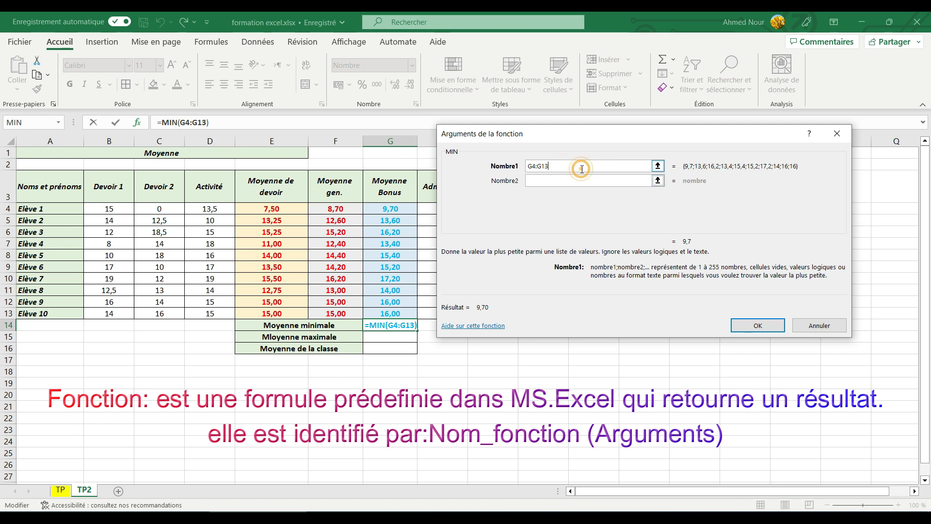
{"action": "key", "text": "BackSpace"}
{"action": "key", "text": "BackSpace"}
{"action": "key", "text": "BackSpace"}
{"action": "key", "text": "BackSpace"}
{"action": "key", "text": "BackSpace"}
{"action": "key", "text": "BackSpace"}
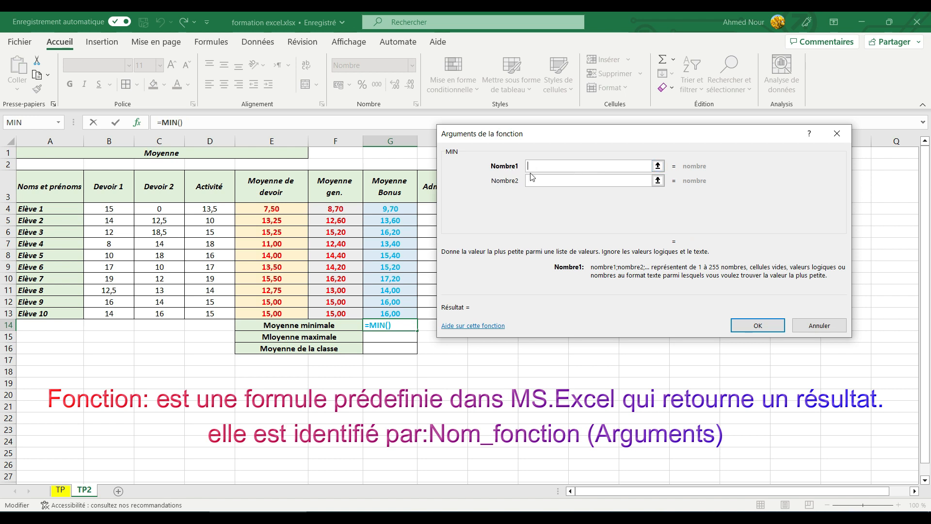
Enter G4, G5 and G6 as separate MIN arguments in G14 as a trial and delete the formula.
{"action": "left_click", "coordinate": [386, 209]}
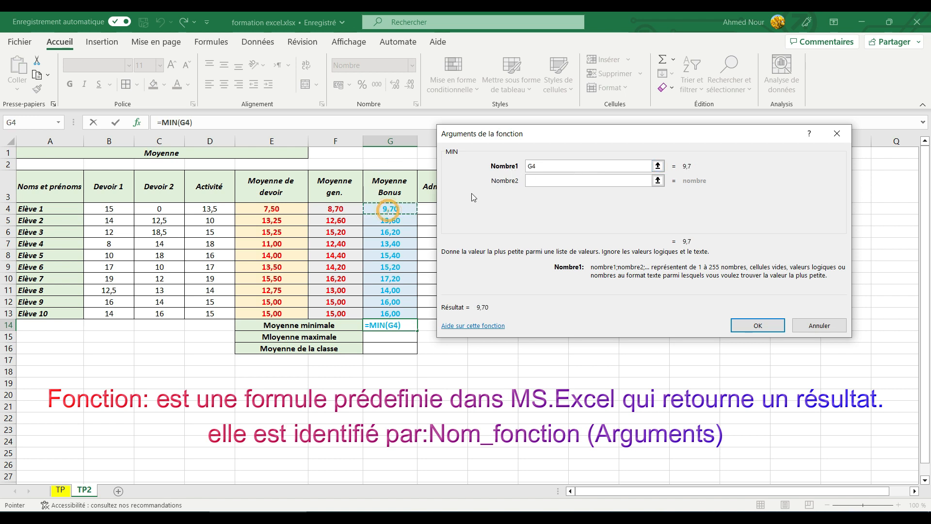
{"action": "left_click", "coordinate": [539, 181]}
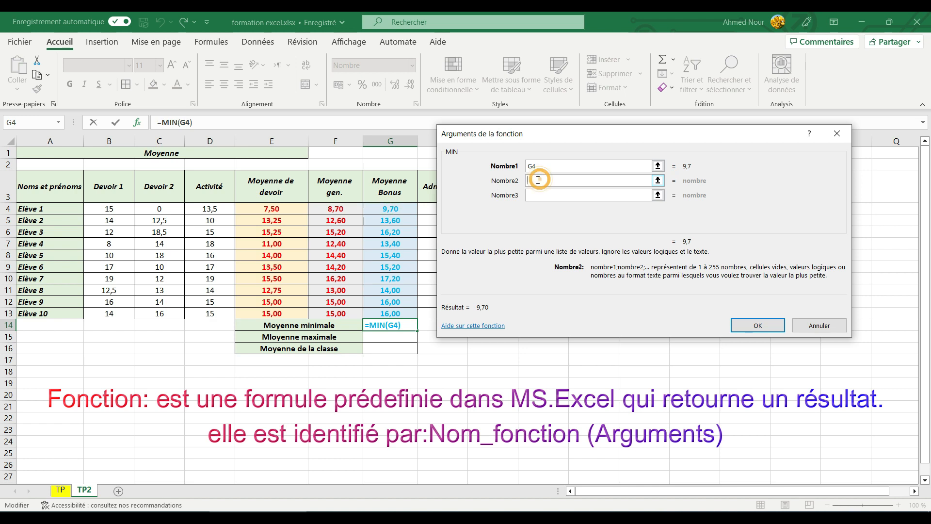
{"action": "left_click", "coordinate": [403, 222]}
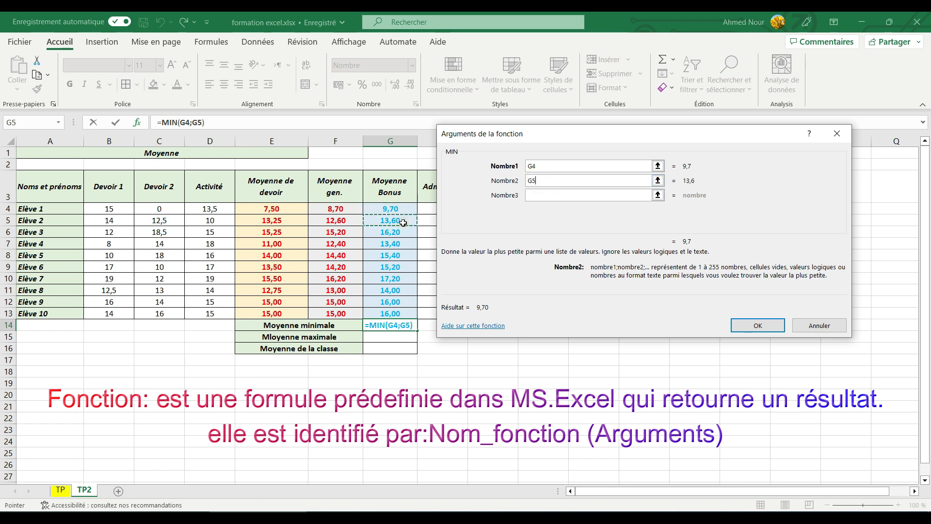
{"action": "left_click", "coordinate": [547, 195]}
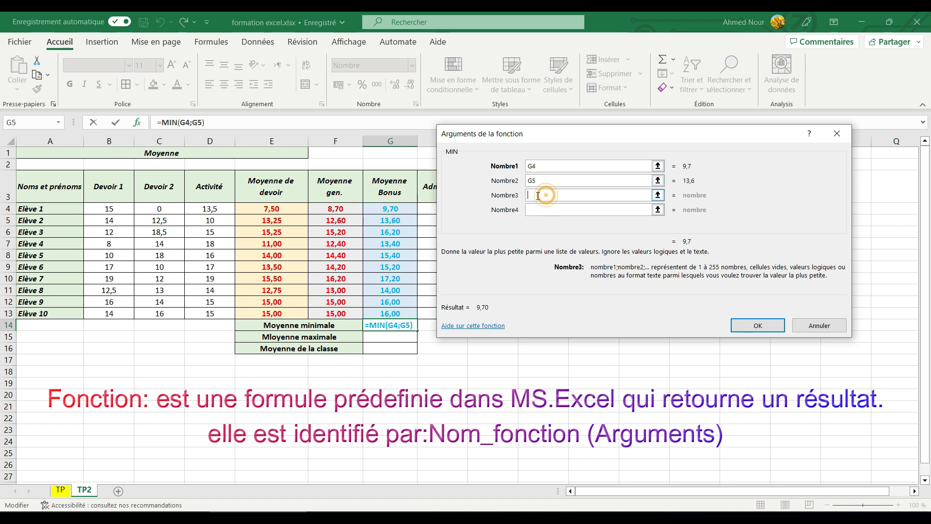
{"action": "left_click", "coordinate": [403, 233]}
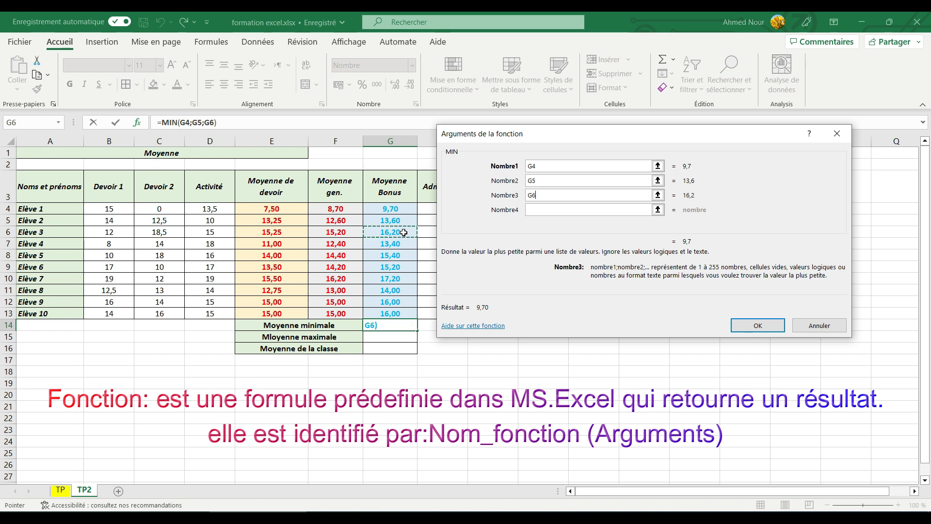
{"action": "left_click", "coordinate": [547, 210]}
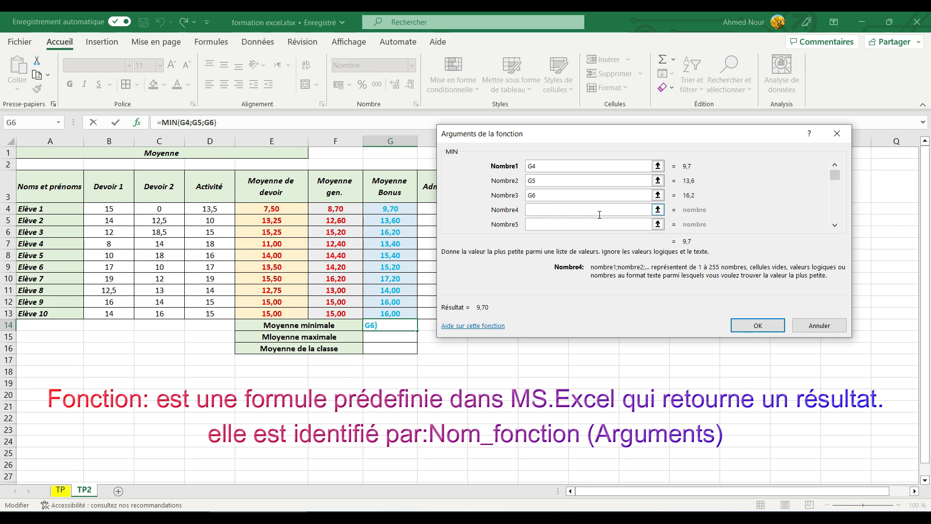
{"action": "left_click", "coordinate": [561, 225]}
{"action": "left_click", "coordinate": [758, 326]}
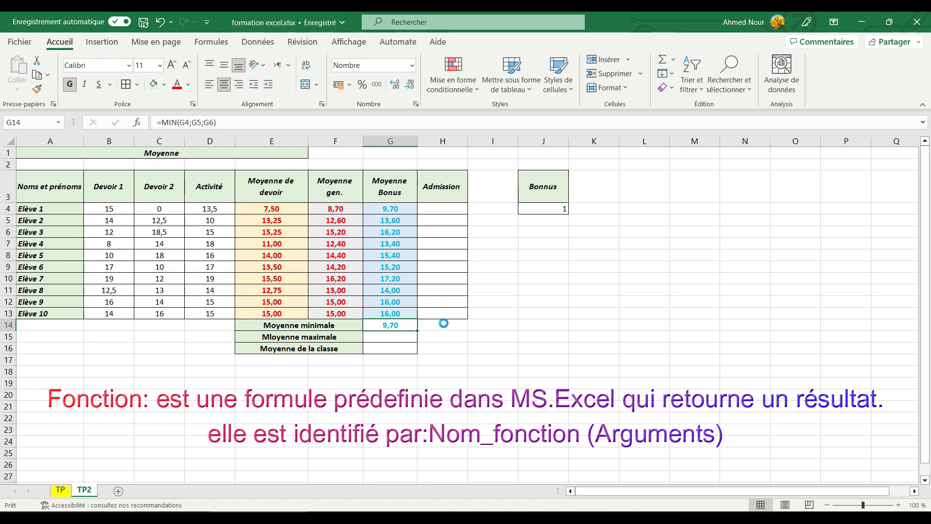
{"action": "key", "text": "Delete"}
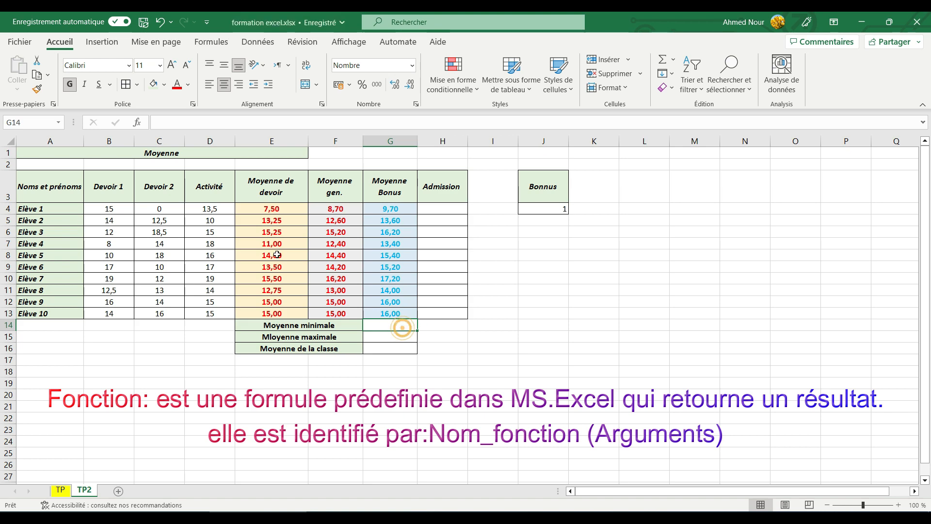
Search for the function min and insert MIN into the Moyenne minimale cell G14.
{"action": "left_click", "coordinate": [138, 124]}
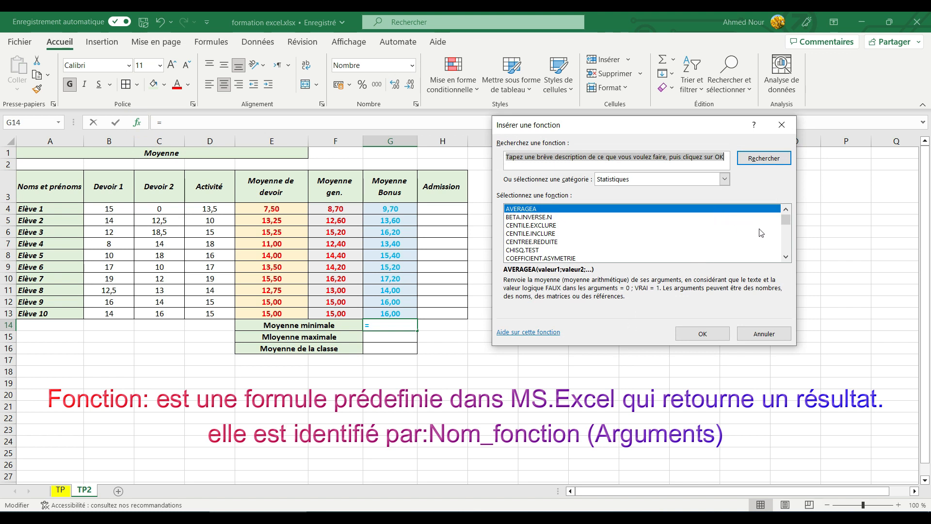
{"action": "type", "text": "min"}
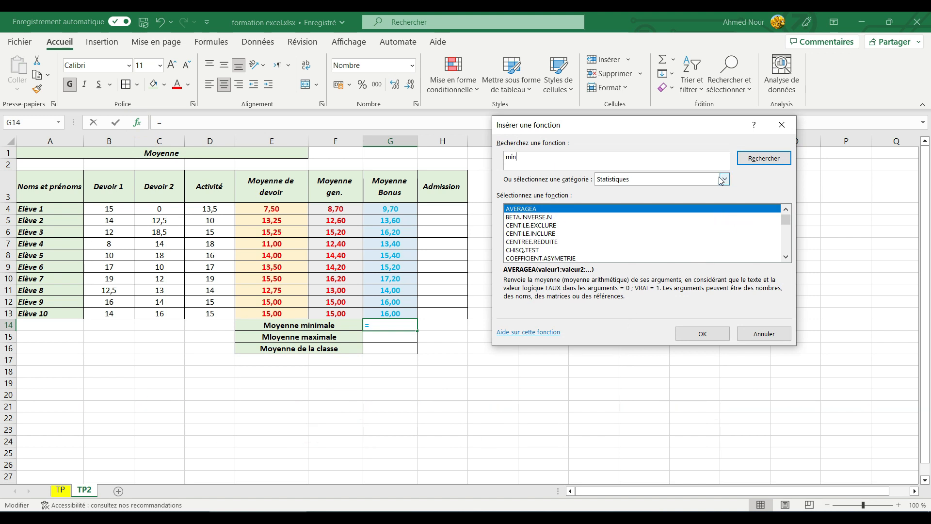
{"action": "left_click", "coordinate": [764, 158]}
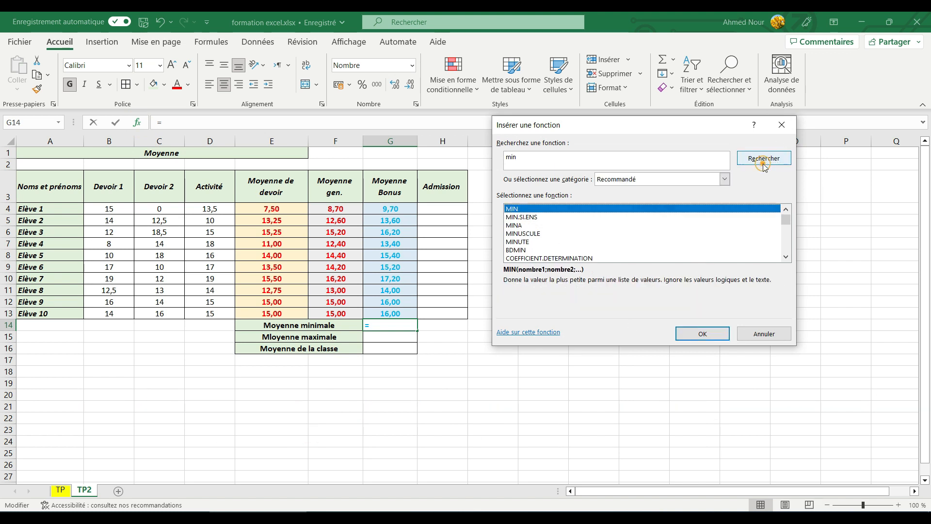
{"action": "left_click", "coordinate": [692, 339]}
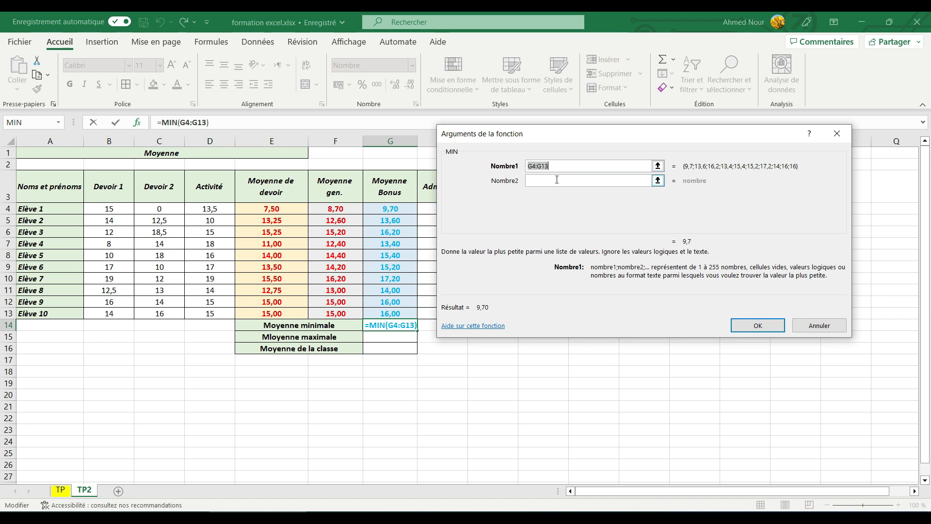
Clear MIN's proposed argument, reselect G4:G13 as Nombre1, and check the completed formula in G14.
{"action": "key", "text": "BackSpace"}
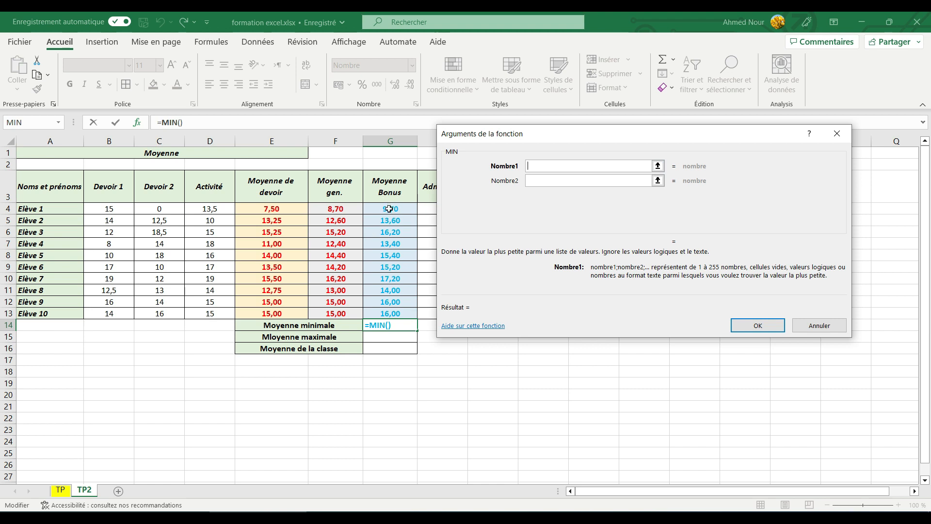
{"action": "left_click_drag", "start_coordinate": [390, 209], "coordinate": [385, 312]}
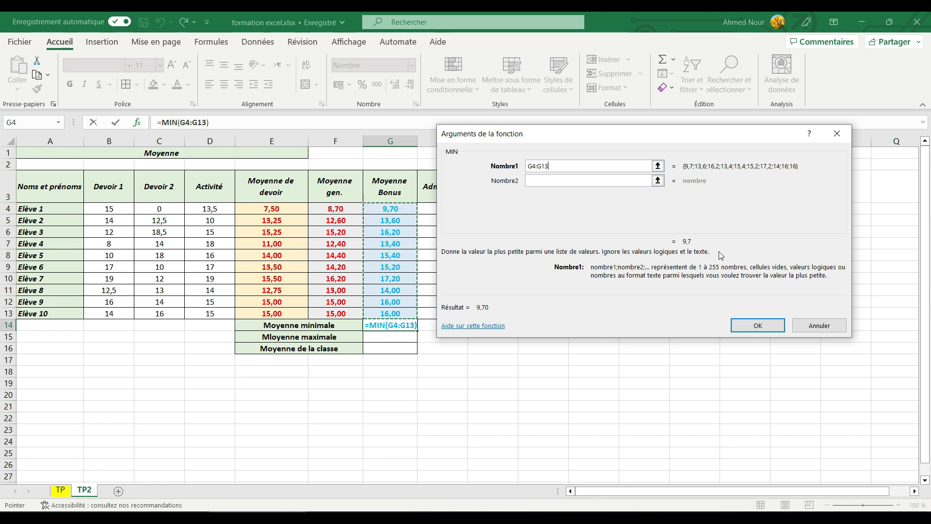
{"action": "left_click", "coordinate": [758, 325]}
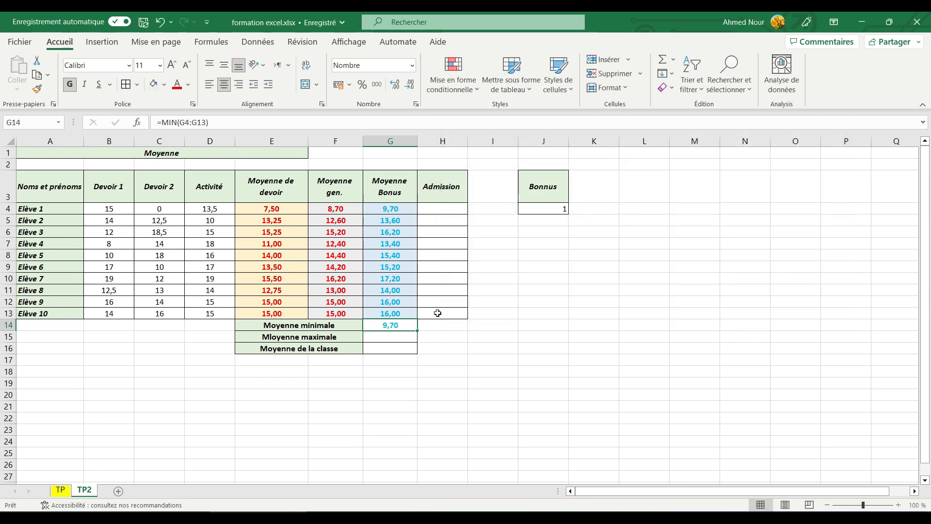
{"action": "double_click", "coordinate": [401, 327]}
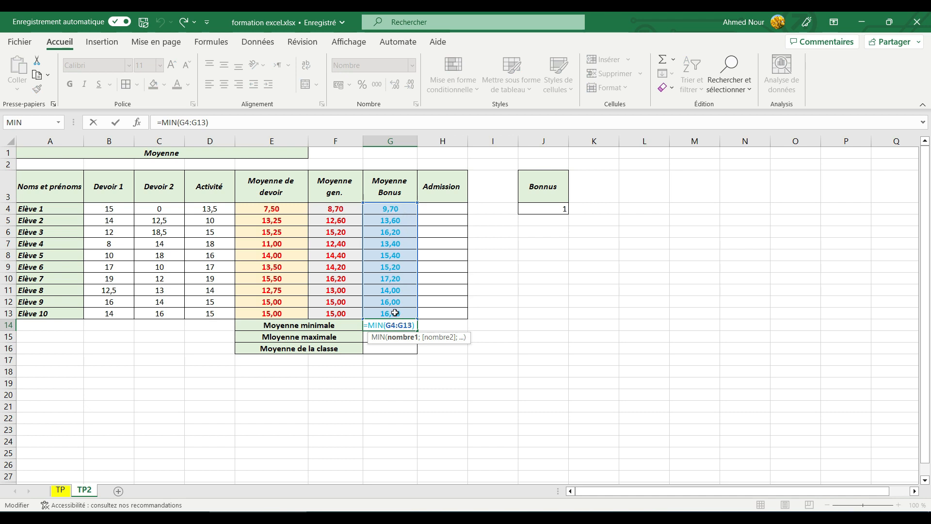
{"action": "key", "text": "Return"}
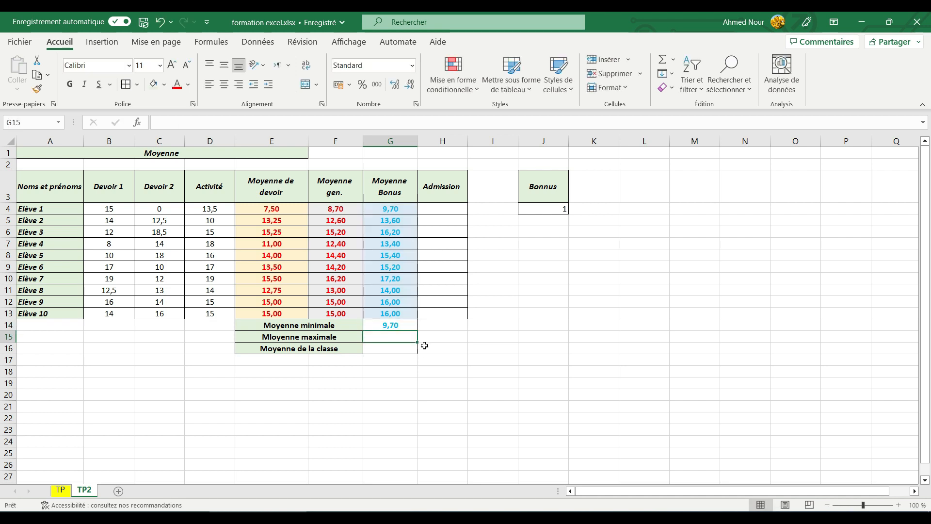
Try MIN in H14 with the non-adjacent cells B17, C21 and E19 as separate arguments, and cancel it.
{"action": "left_click", "coordinate": [426, 326]}
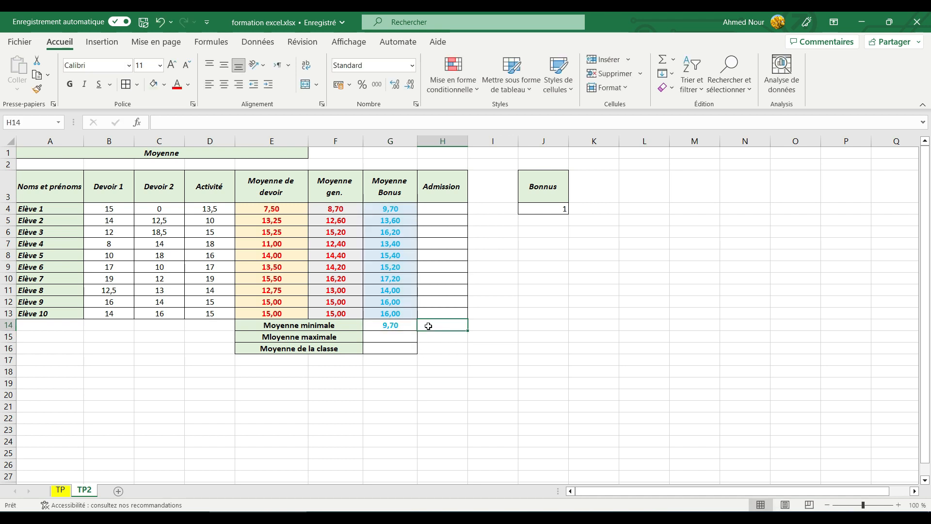
{"action": "left_click", "coordinate": [140, 122]}
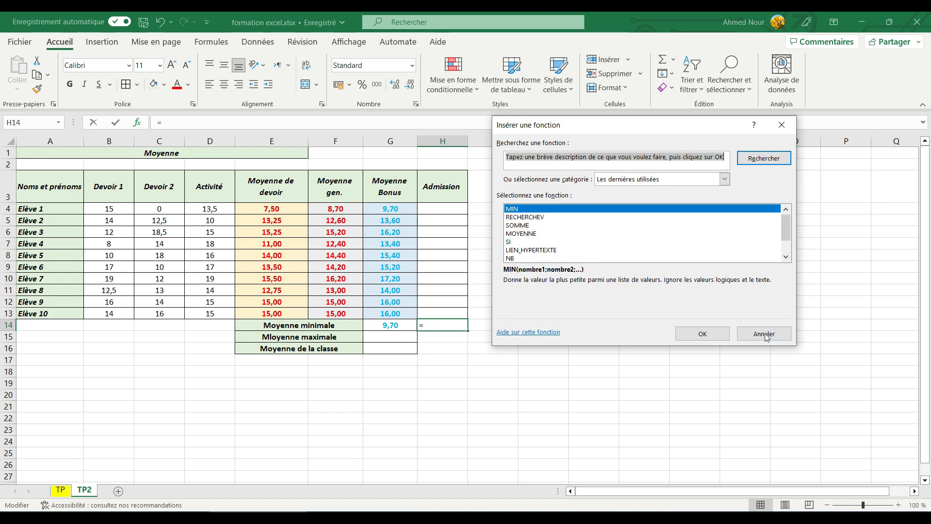
{"action": "left_click", "coordinate": [703, 334]}
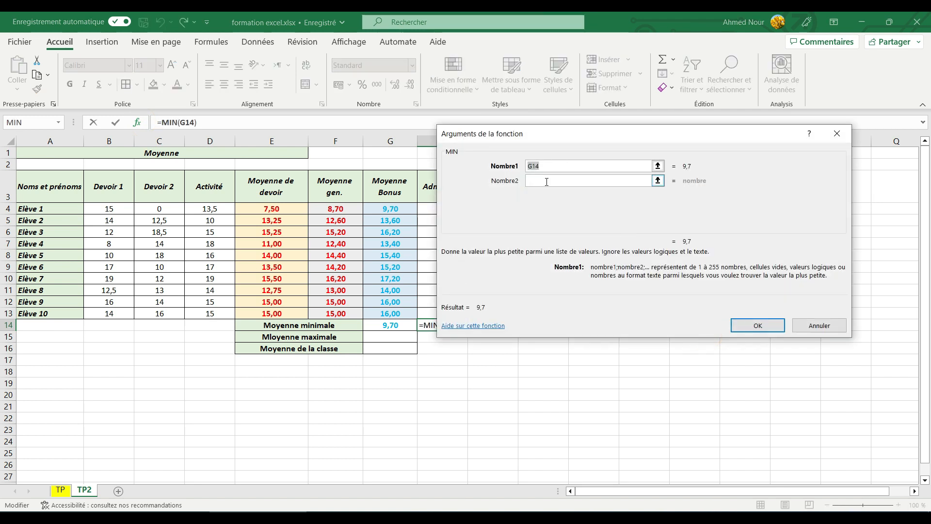
{"action": "left_click", "coordinate": [101, 362]}
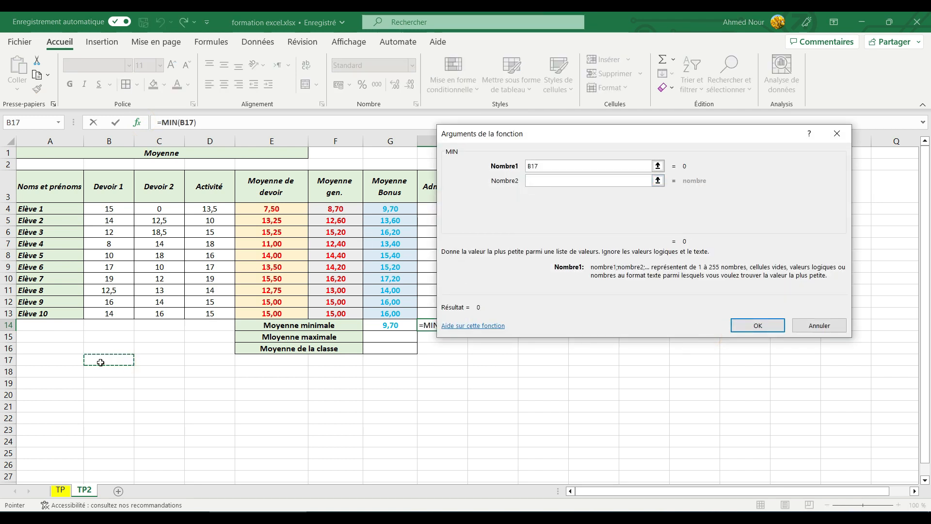
{"action": "left_click", "coordinate": [563, 184]}
{"action": "left_click", "coordinate": [147, 405]}
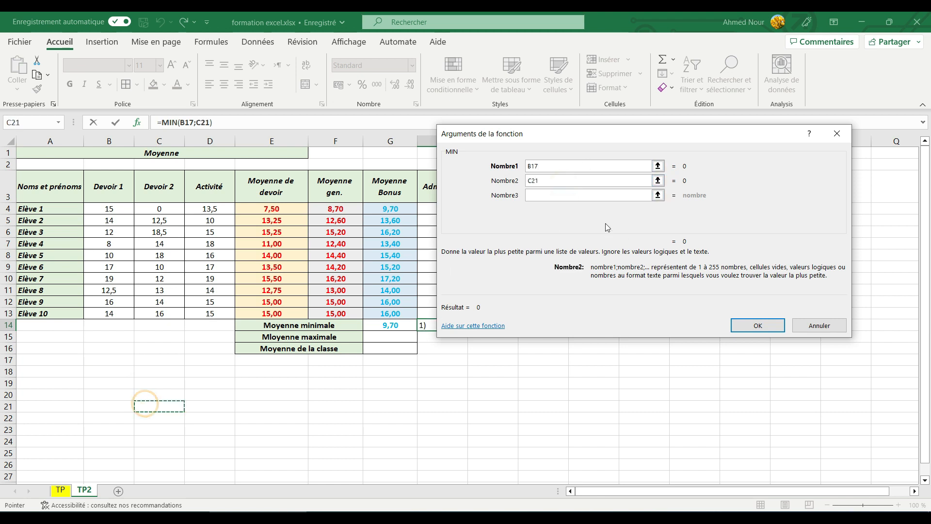
{"action": "left_click", "coordinate": [552, 195]}
{"action": "left_click", "coordinate": [300, 385]}
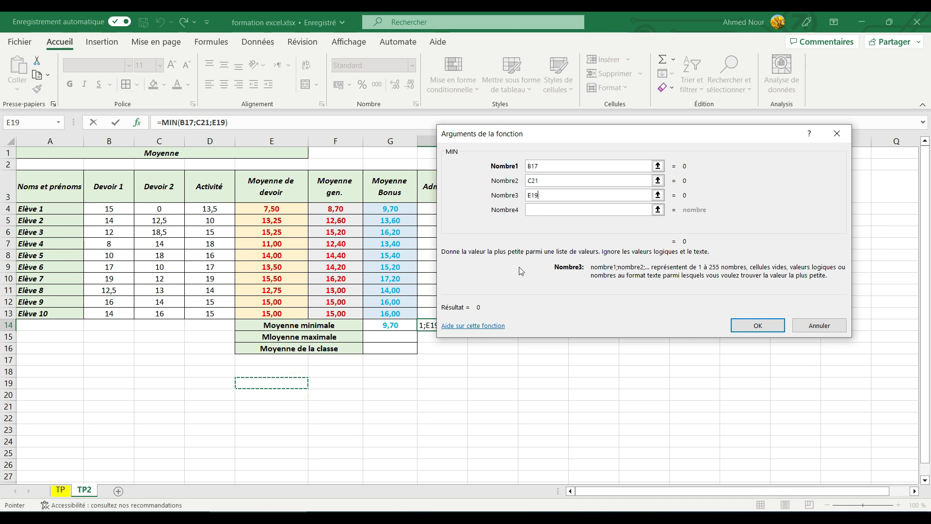
{"action": "left_click", "coordinate": [819, 326]}
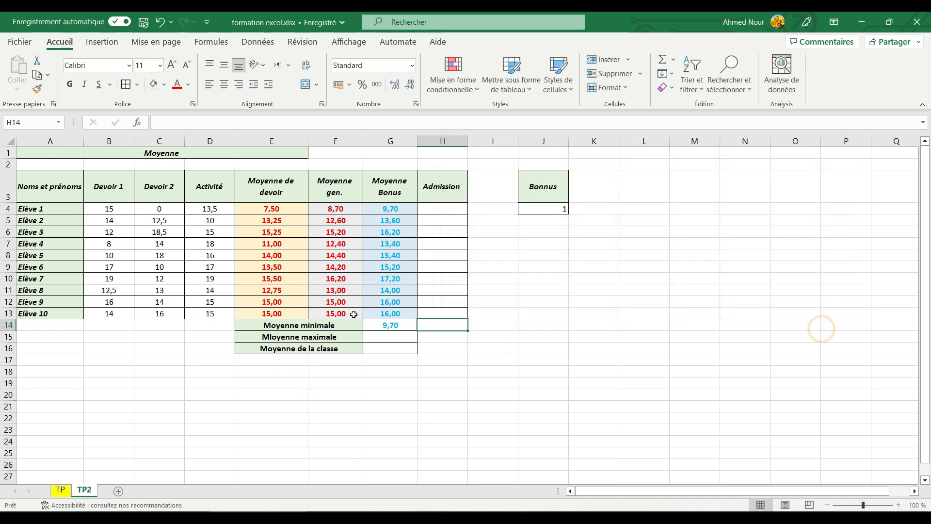
Search for the function max and insert MAX into the maximum average cell G15.
{"action": "left_click", "coordinate": [373, 338]}
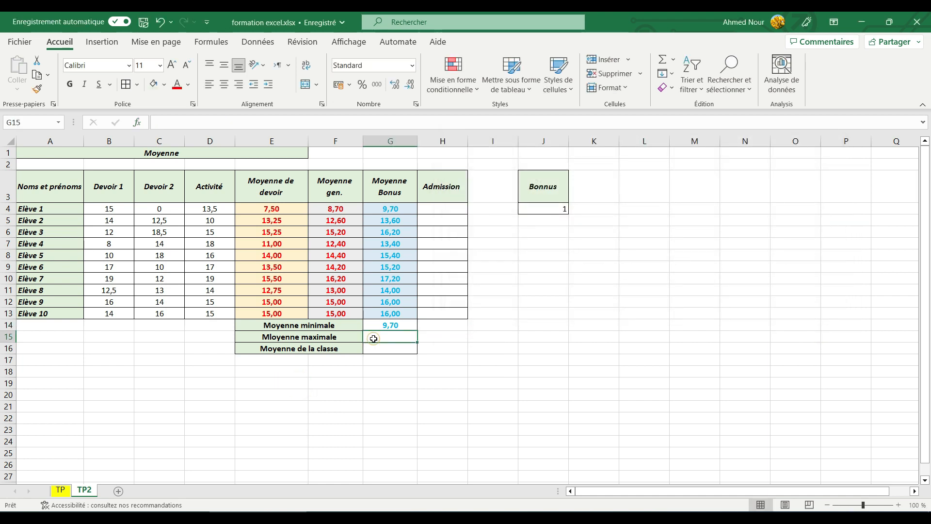
{"action": "left_click", "coordinate": [141, 125]}
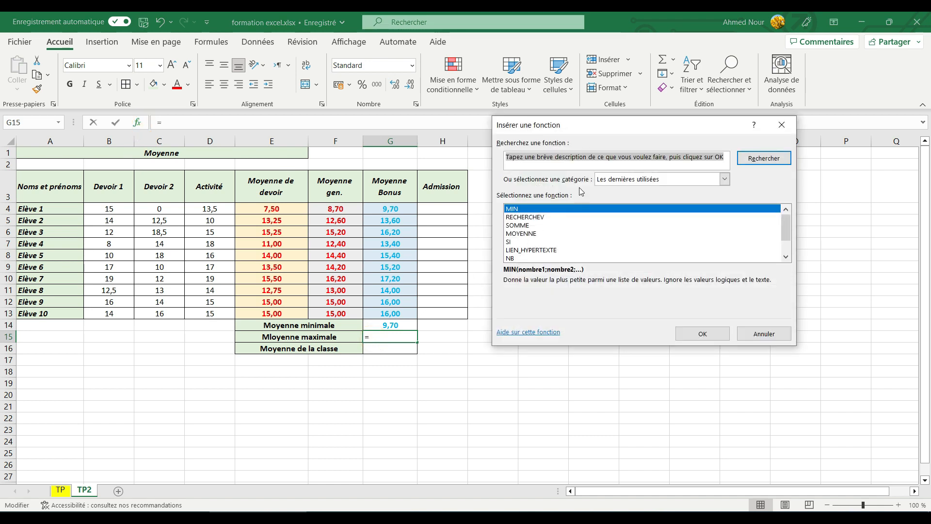
{"action": "type", "text": "max"}
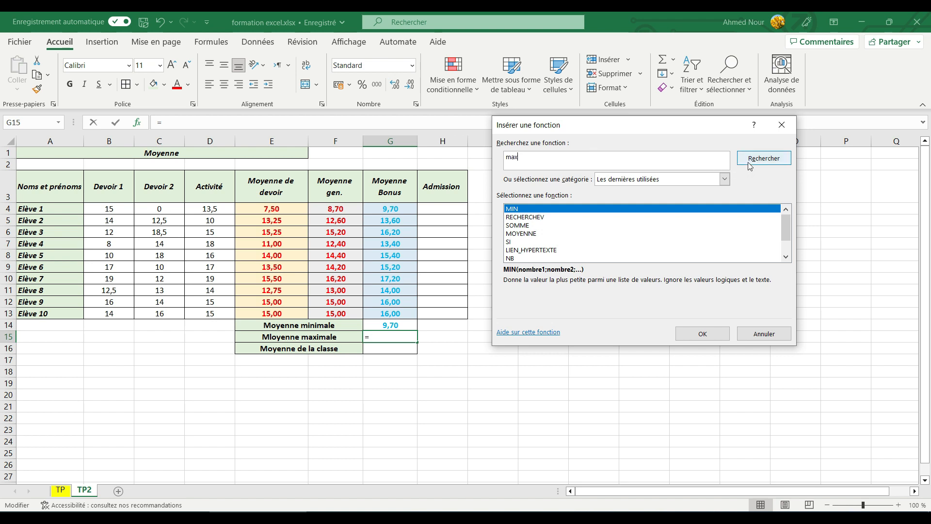
{"action": "left_click", "coordinate": [764, 159]}
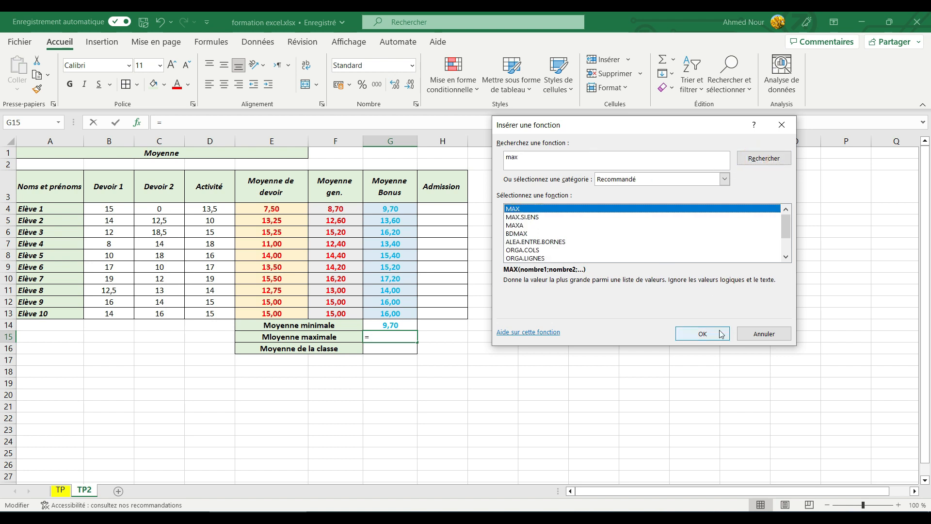
{"action": "left_click", "coordinate": [703, 333]}
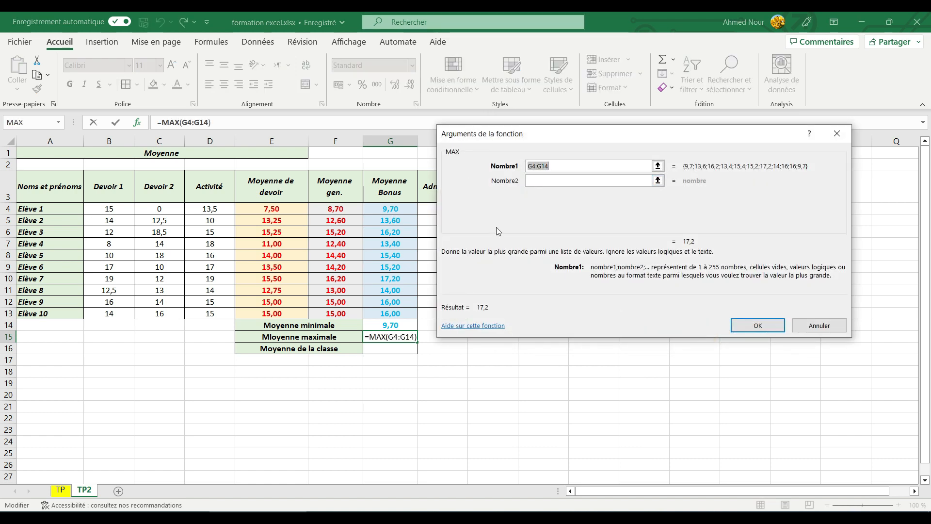
Replace MAX's proposed range with G4:G13 and complete the function in G15.
{"action": "left_click", "coordinate": [564, 166]}
{"action": "key", "text": "BackSpace"}
{"action": "key", "text": "BackSpace"}
{"action": "key", "text": "BackSpace"}
{"action": "key", "text": "BackSpace"}
{"action": "key", "text": "BackSpace"}
{"action": "key", "text": "BackSpace"}
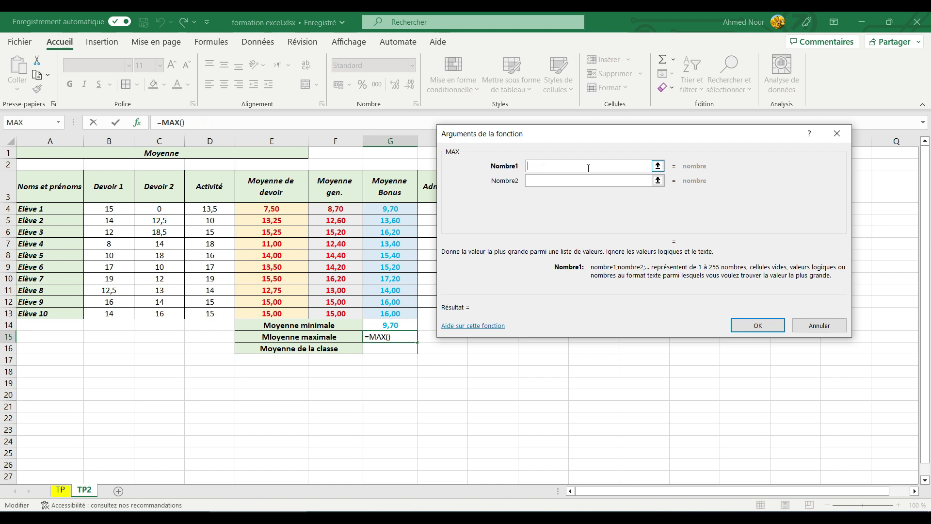
{"action": "left_click_drag", "start_coordinate": [393, 210], "coordinate": [396, 308]}
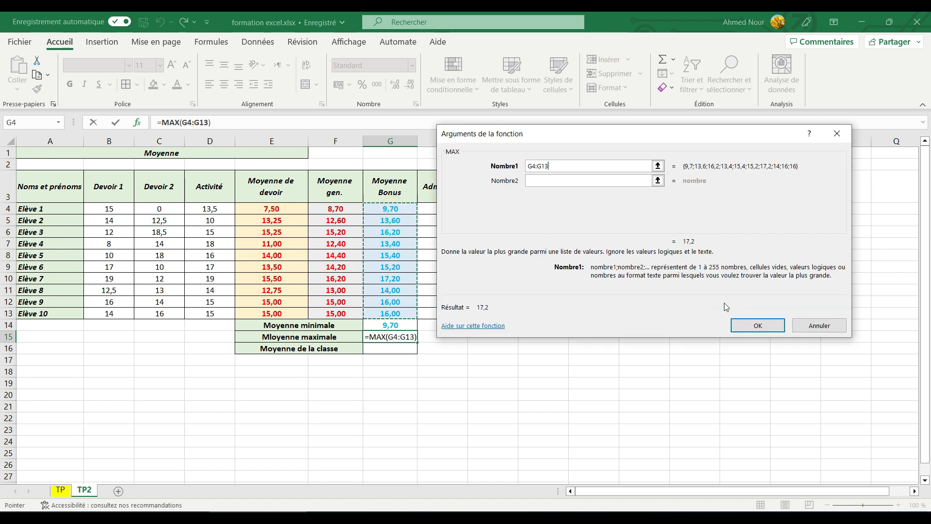
{"action": "left_click", "coordinate": [742, 324]}
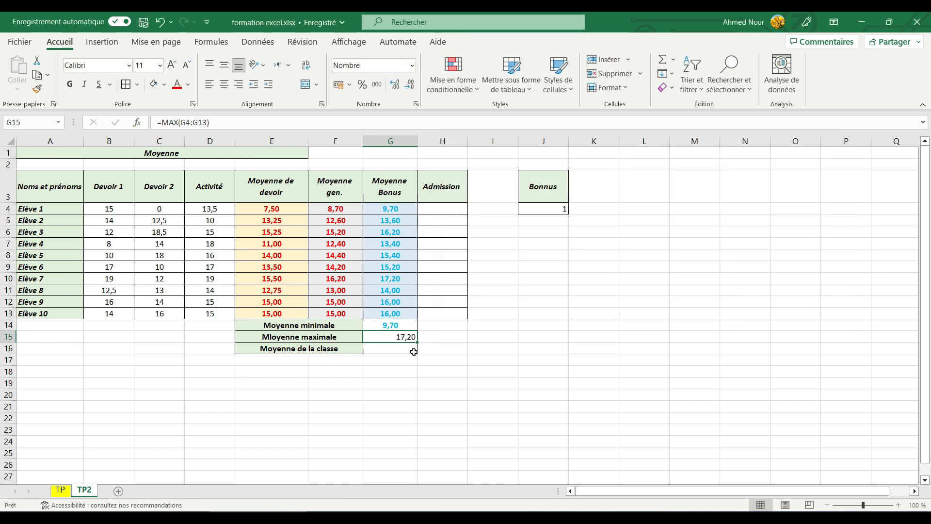
Calculate Moyenne de la classe in G16 with MOYENNE over the ten students' Moyenne Bonus grades, G4:G13.
{"action": "left_click", "coordinate": [385, 349]}
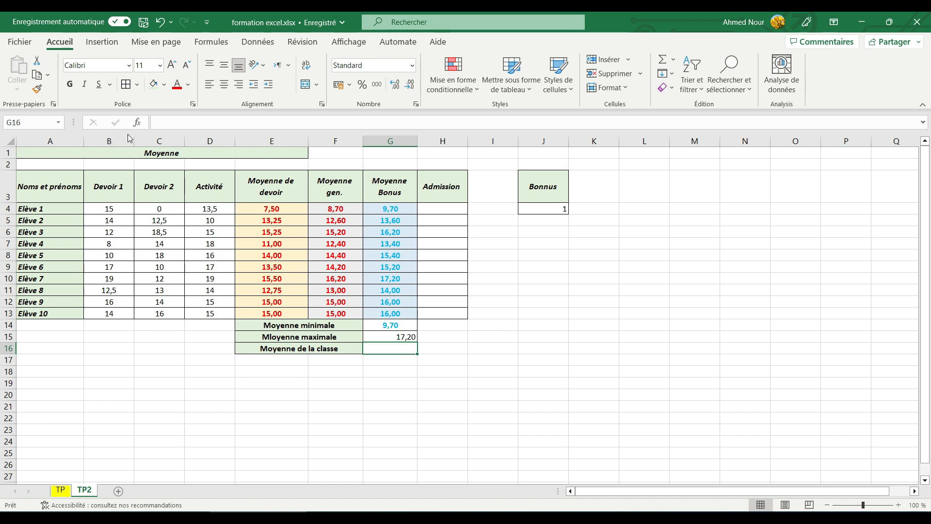
{"action": "left_click", "coordinate": [137, 122]}
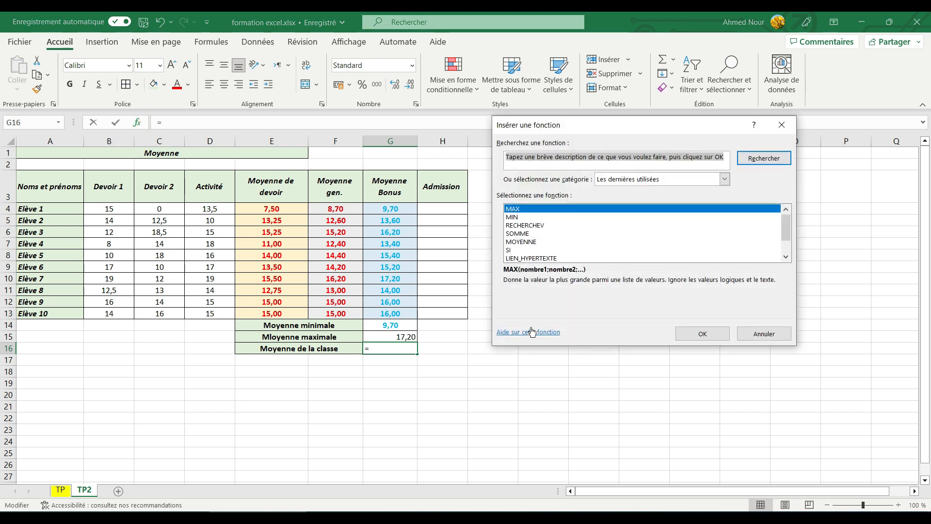
{"action": "double_click", "coordinate": [532, 242]}
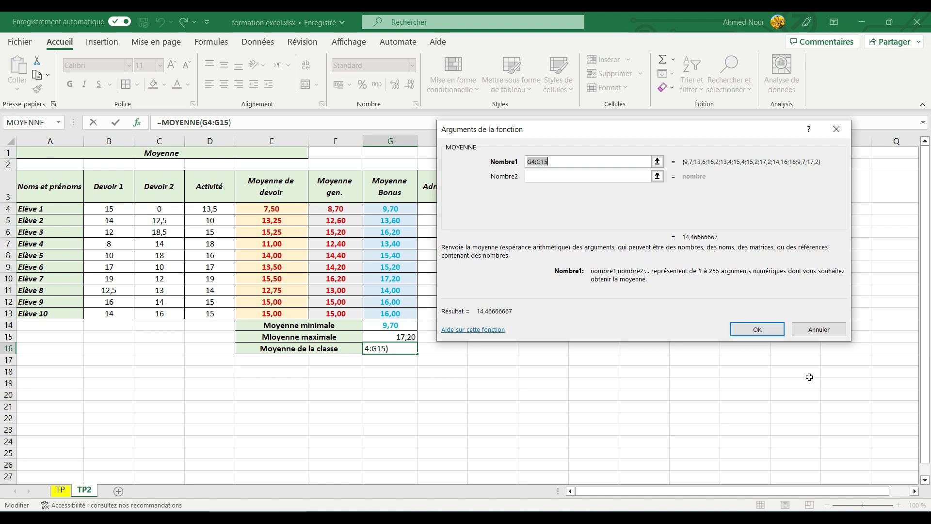
{"action": "left_click_drag", "start_coordinate": [387, 209], "coordinate": [391, 348]}
{"action": "key", "text": "Return"}
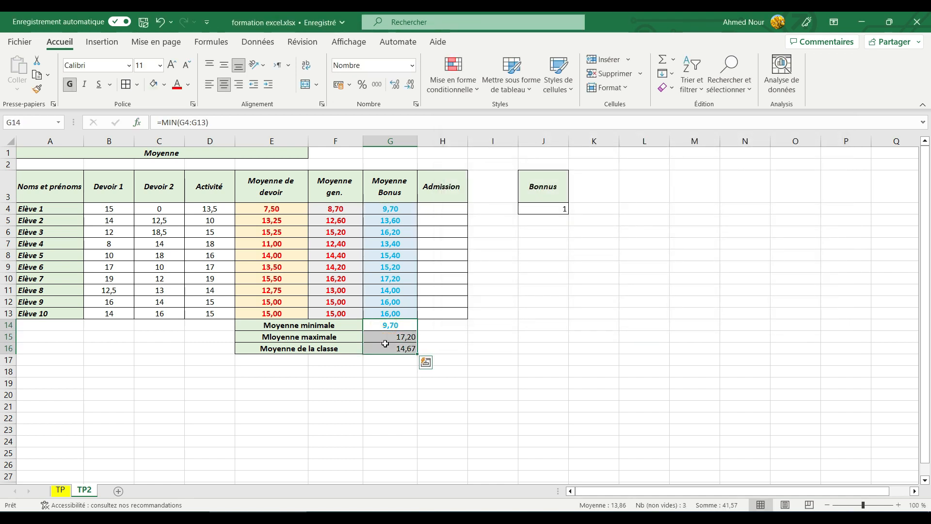
Format the three summary results in G14:G16 with red font, centred alignment and bold.
{"action": "left_click", "coordinate": [177, 85]}
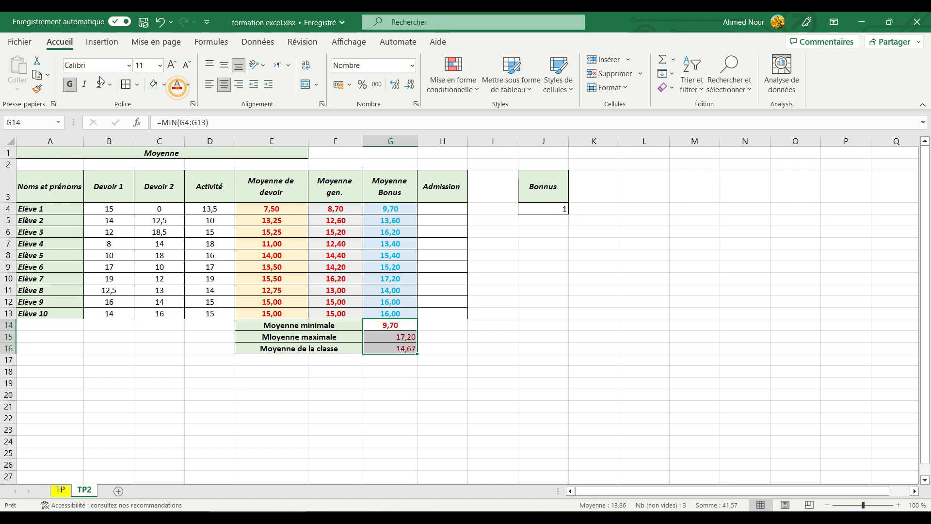
{"action": "left_click", "coordinate": [224, 85]}
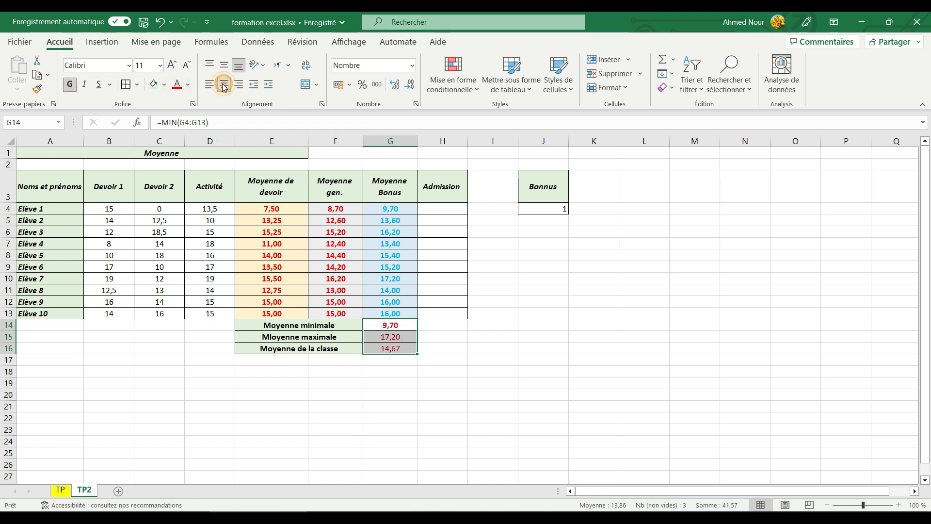
{"action": "left_click", "coordinate": [70, 85]}
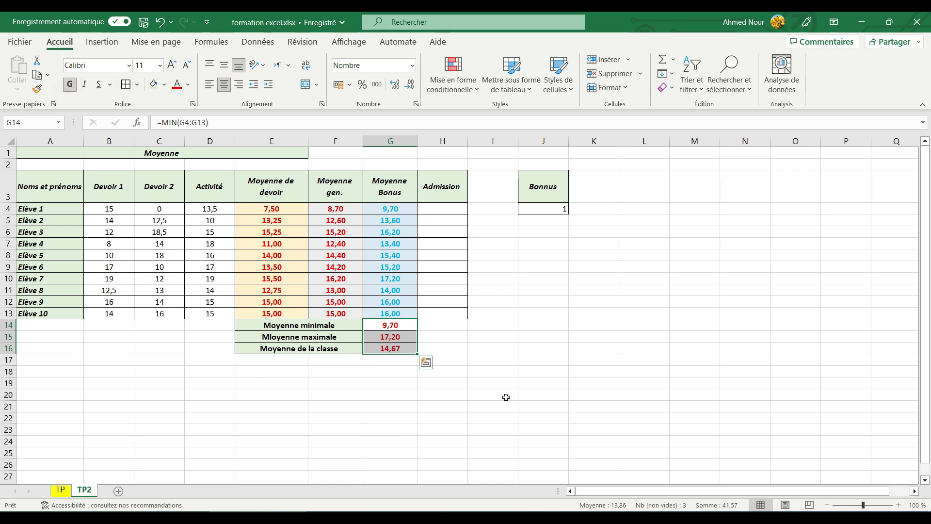
Enter the admission labels admis in I4 and non admis in I5, beside the Admission column.
{"action": "left_click", "coordinate": [455, 208]}
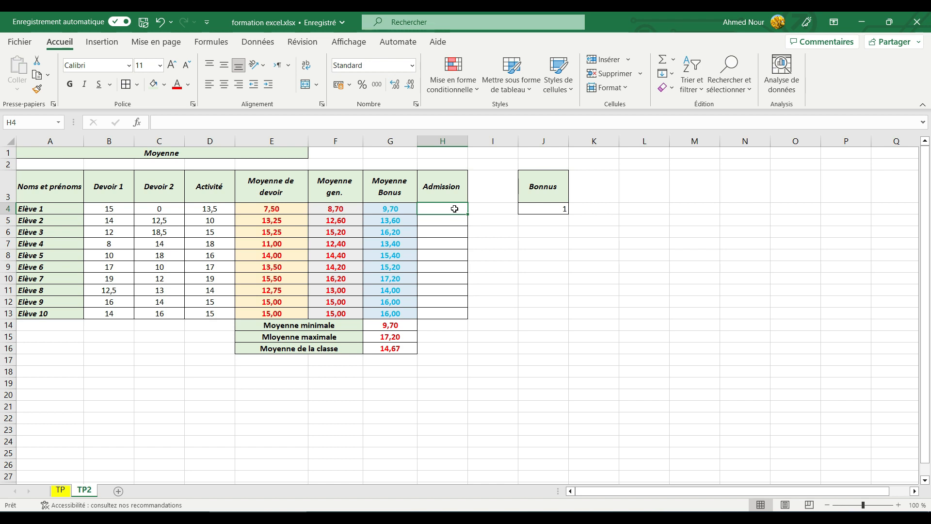
{"action": "left_click", "coordinate": [478, 208]}
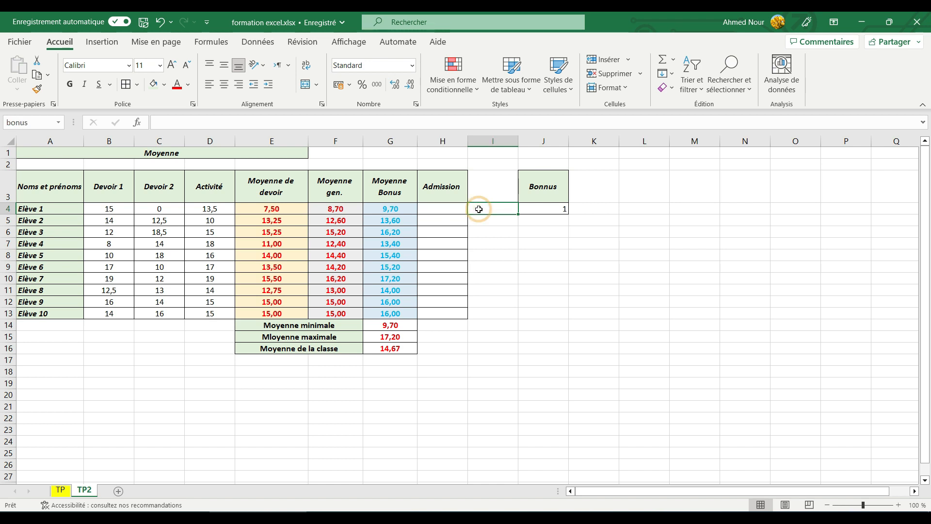
{"action": "type", "text": "adm"}
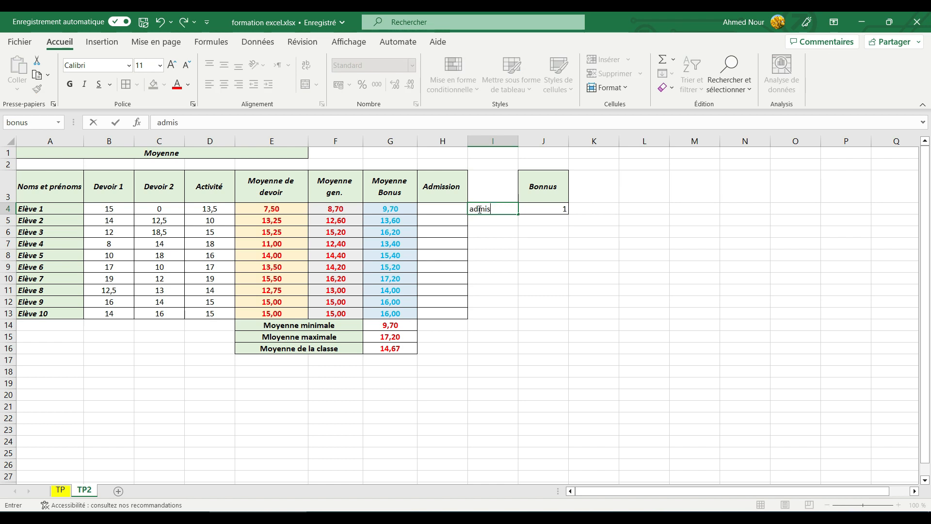
{"action": "type", "text": "is"}
{"action": "key", "text": "Return"}
{"action": "type", "text": "no"}
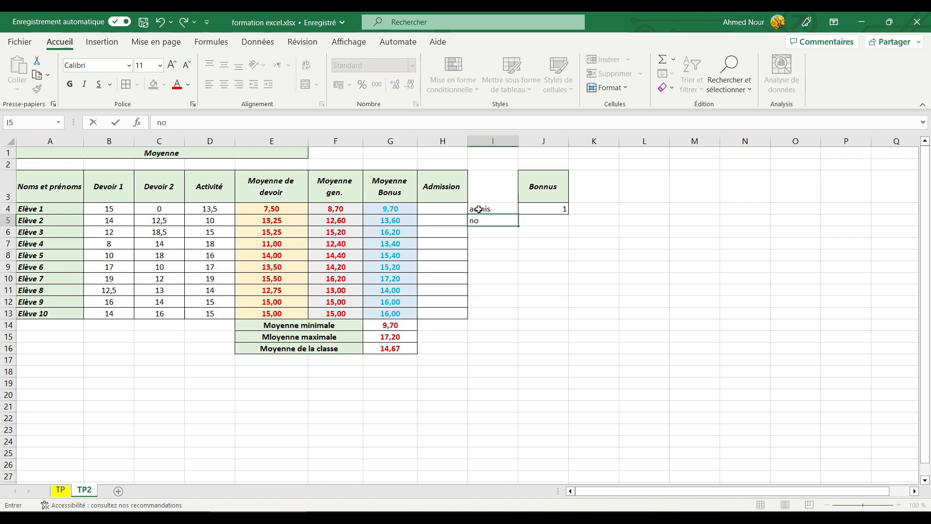
{"action": "type", "text": "n admis"}
{"action": "left_click", "coordinate": [441, 209]}
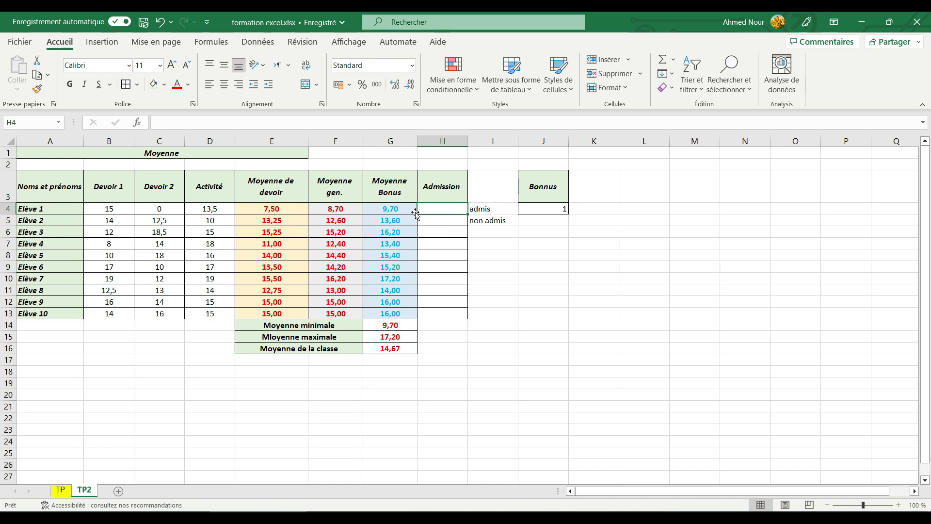
Set the Devoir 2 grades to 8 for Elève 5 and 6 for Elève 8.
{"action": "left_click_drag", "start_coordinate": [404, 209], "coordinate": [408, 313]}
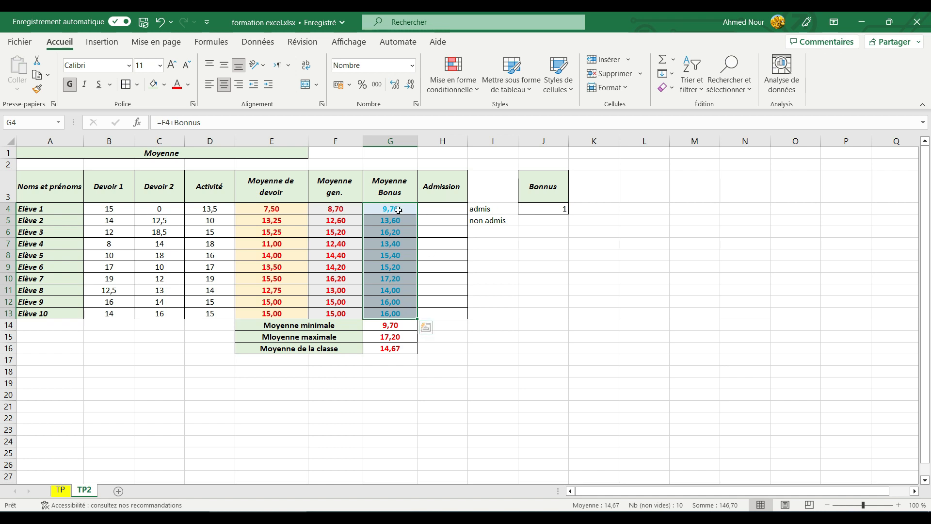
{"action": "left_click", "coordinate": [169, 255]}
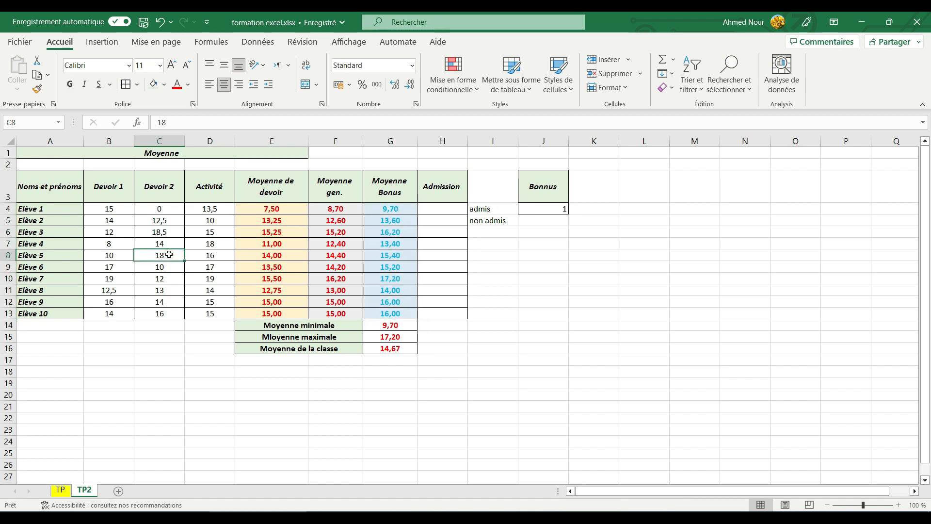
{"action": "type", "text": "8"}
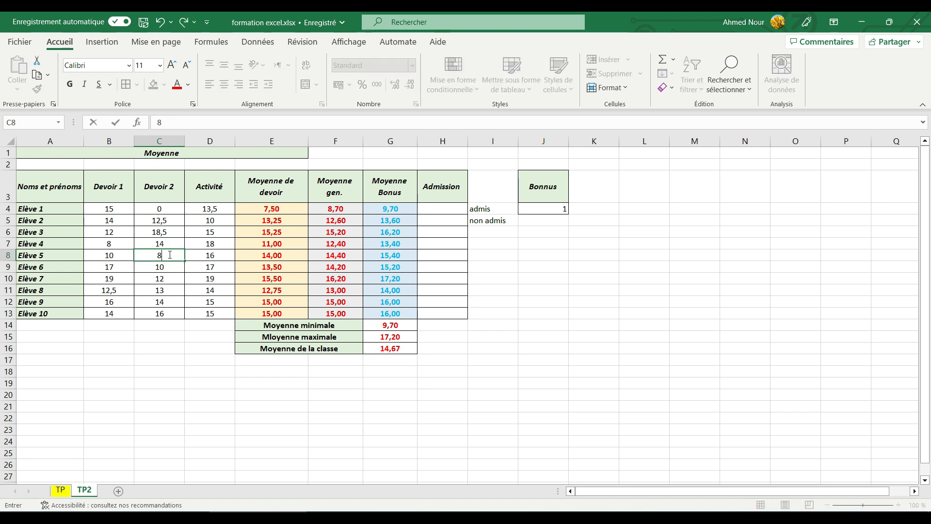
{"action": "left_click", "coordinate": [164, 292]}
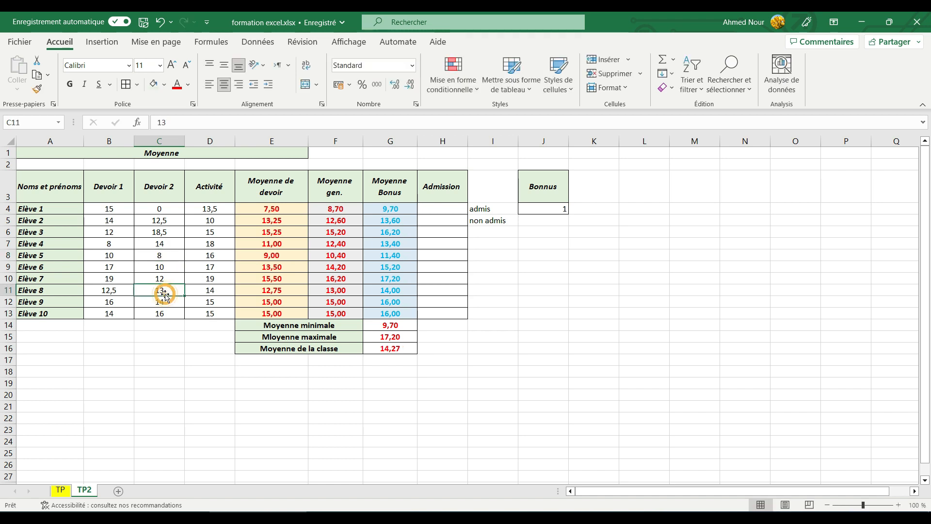
{"action": "type", "text": "6"}
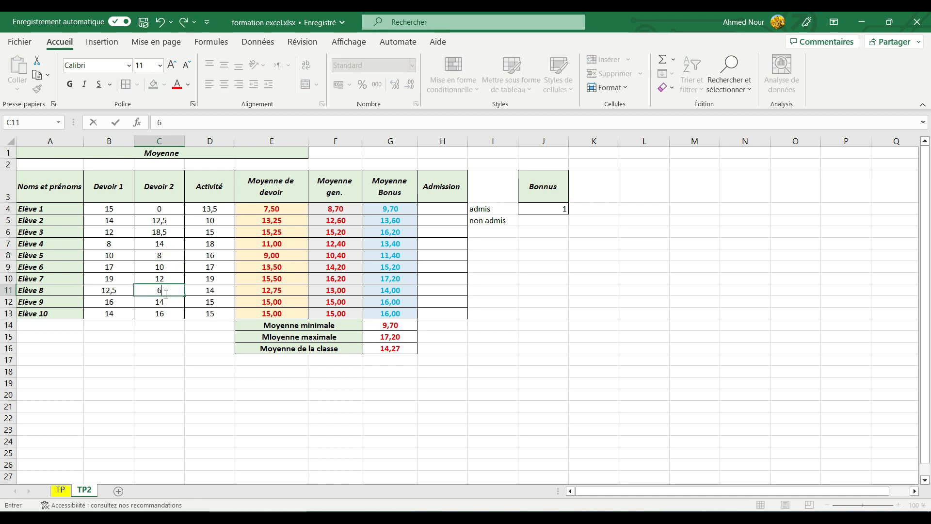
{"action": "left_click", "coordinate": [487, 275]}
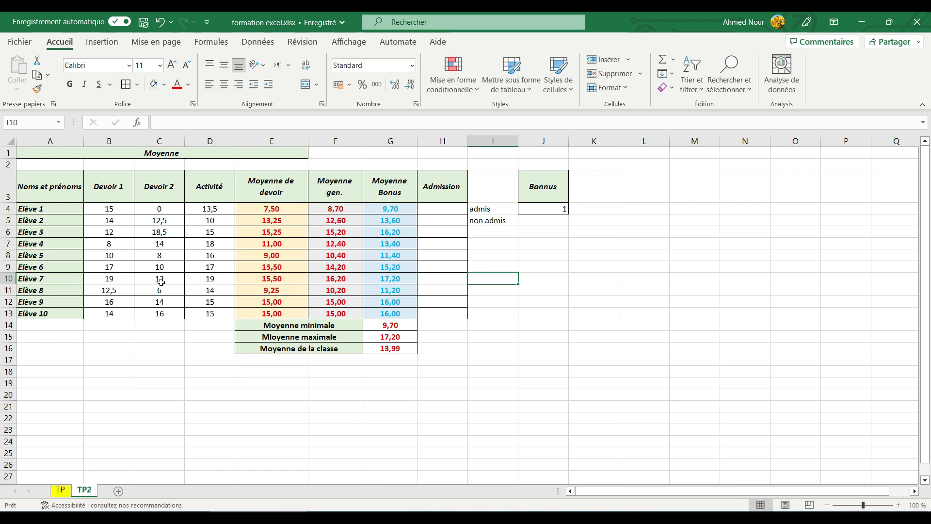
Set the Bonnus value in J4 to 0.
{"action": "left_click", "coordinate": [553, 208]}
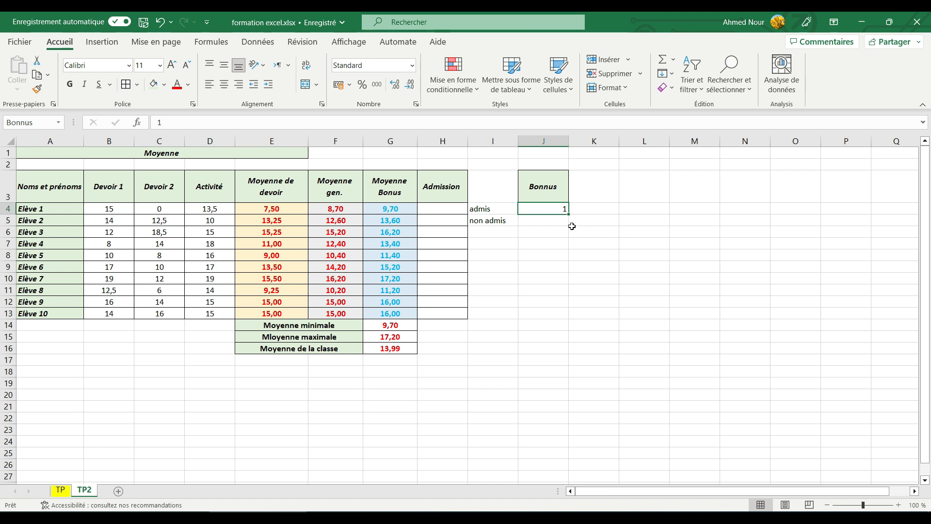
{"action": "type", "text": "0"}
{"action": "key", "text": "Return"}
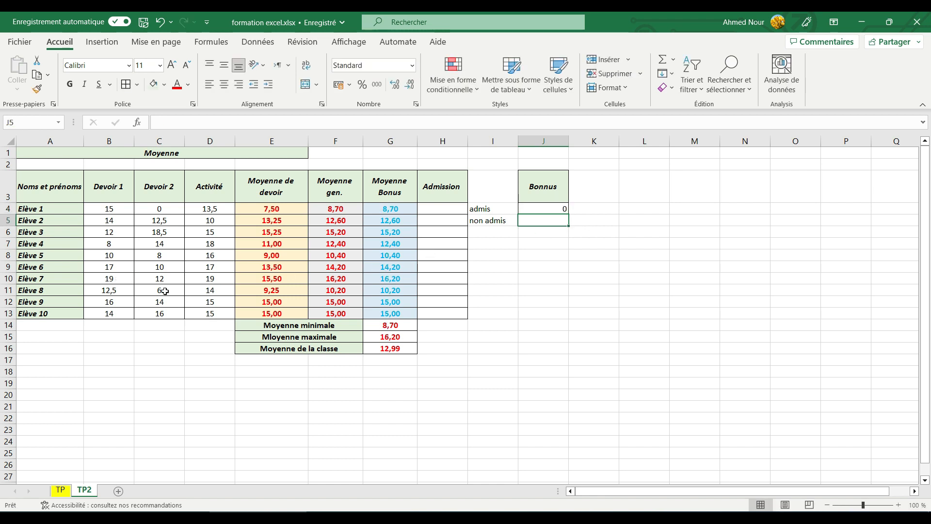
Set Elève 8's Devoir 1 grade to 10 and Elève 4's Devoir 2 grade to 11.
{"action": "left_click", "coordinate": [111, 290]}
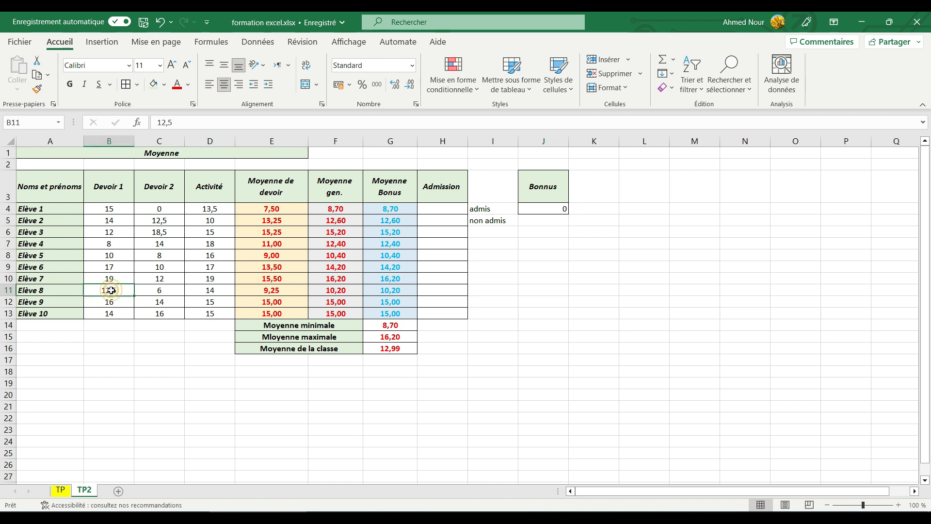
{"action": "type", "text": "10"}
{"action": "key", "text": "Return"}
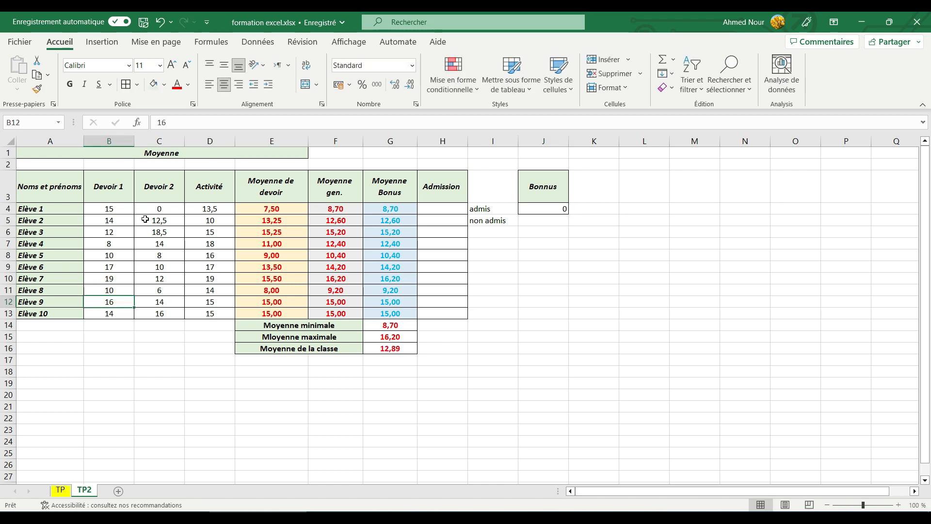
{"action": "left_click", "coordinate": [159, 241]}
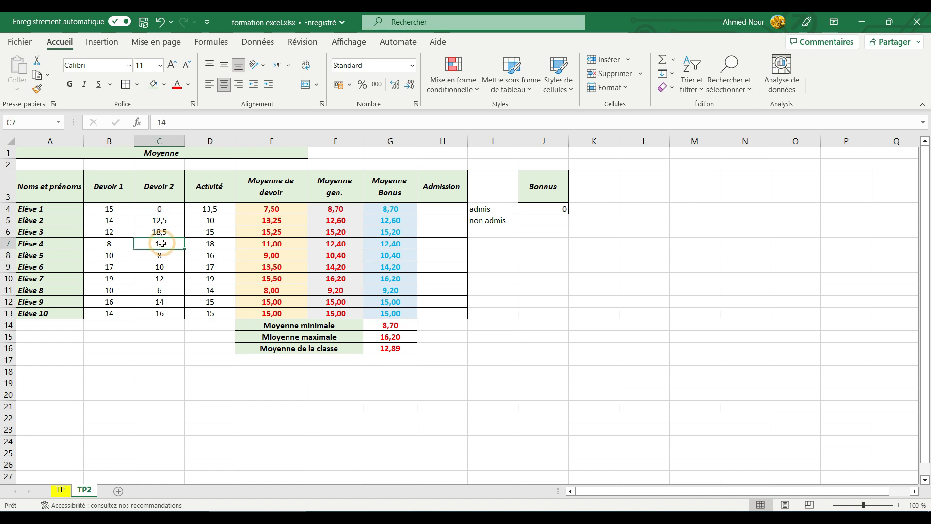
{"action": "type", "text": "11"}
{"action": "key", "text": "Return"}
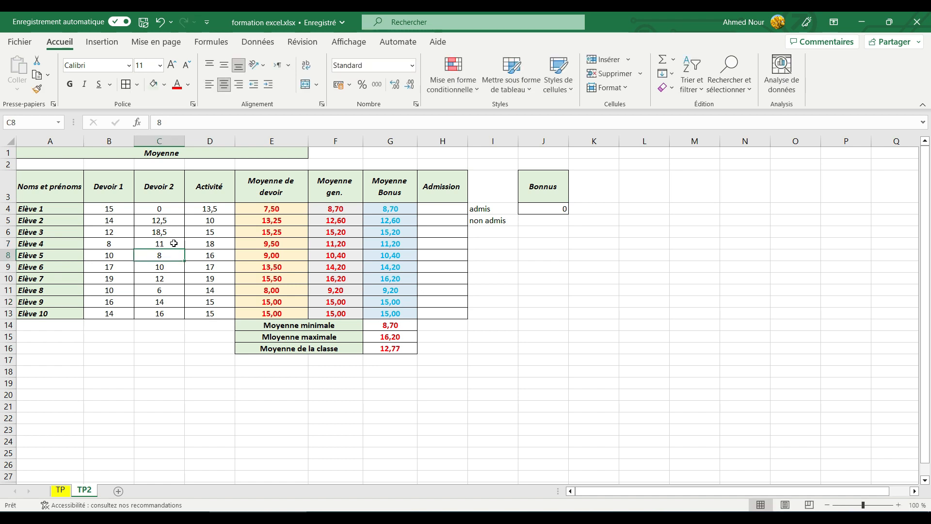
Set Elève 4's Activité grade in D7 to 16.
{"action": "left_click", "coordinate": [212, 242]}
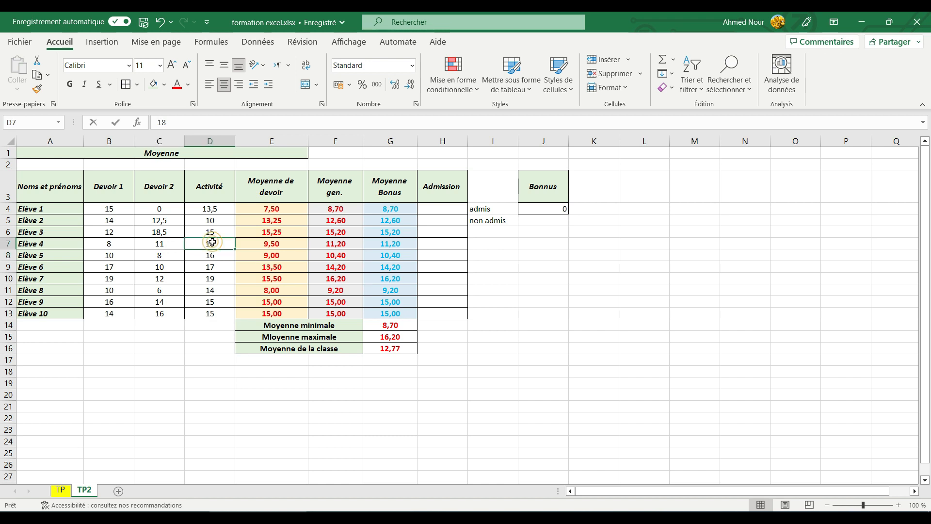
{"action": "type", "text": "16"}
{"action": "key", "text": "Return"}
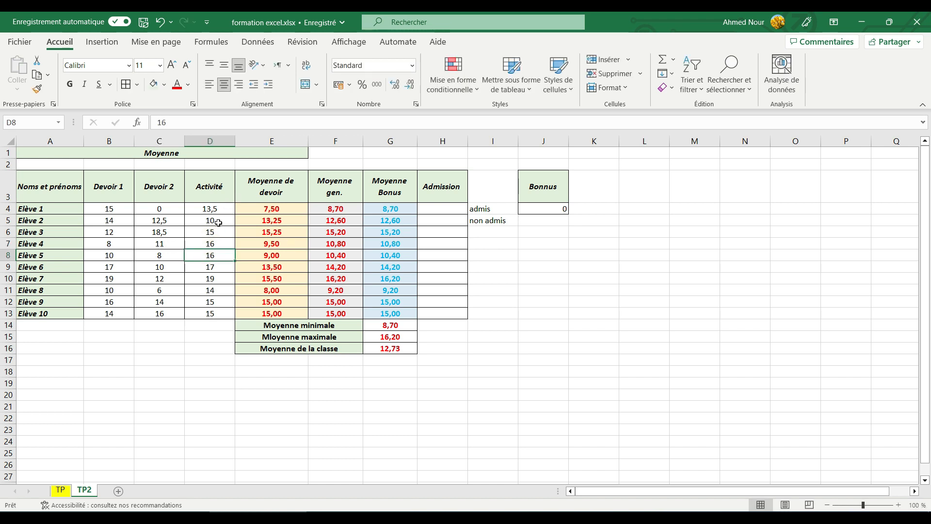
Set Elève 4's Activité grade in D7 to 10.
{"action": "left_click", "coordinate": [211, 243]}
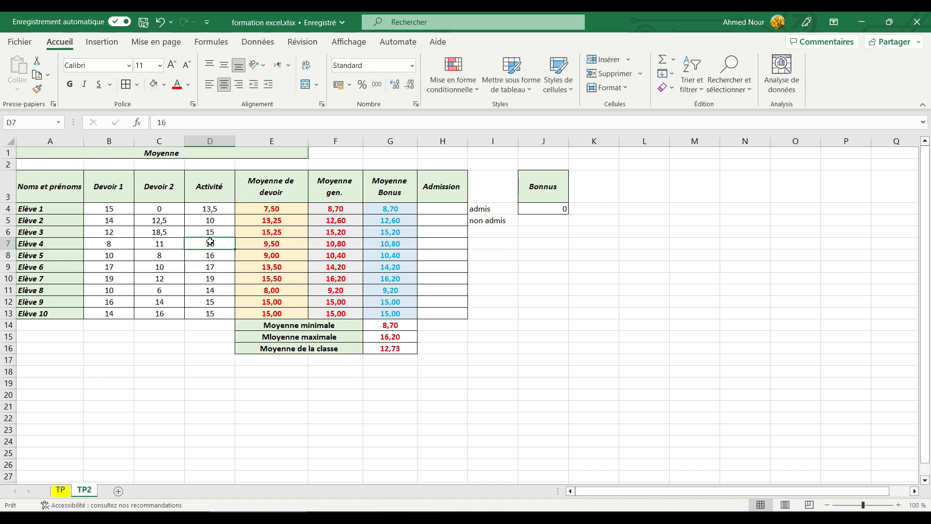
{"action": "type", "text": "10"}
{"action": "key", "text": "Return"}
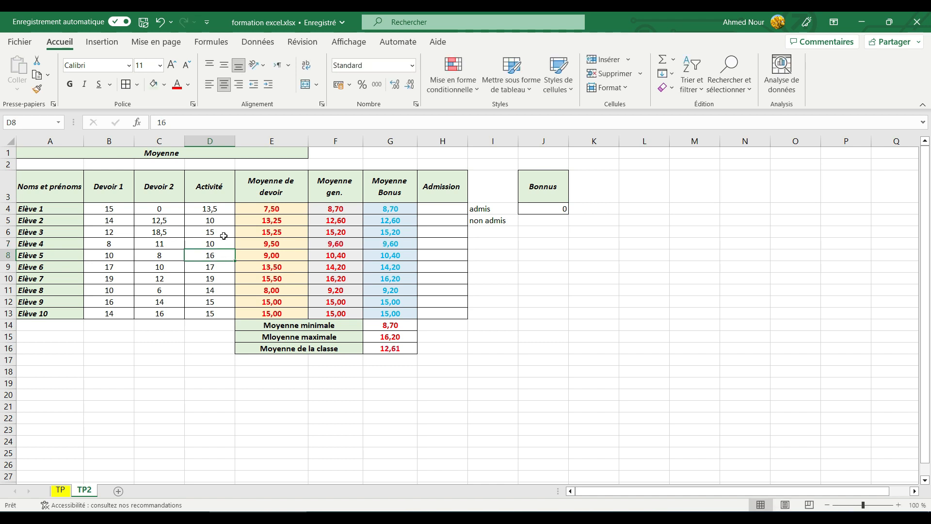
Examine the Moyenne Bonus grades in G4:G13 and the admis and non admis labels in I4:I5 that the Admission column depends on.
{"action": "left_click", "coordinate": [449, 209]}
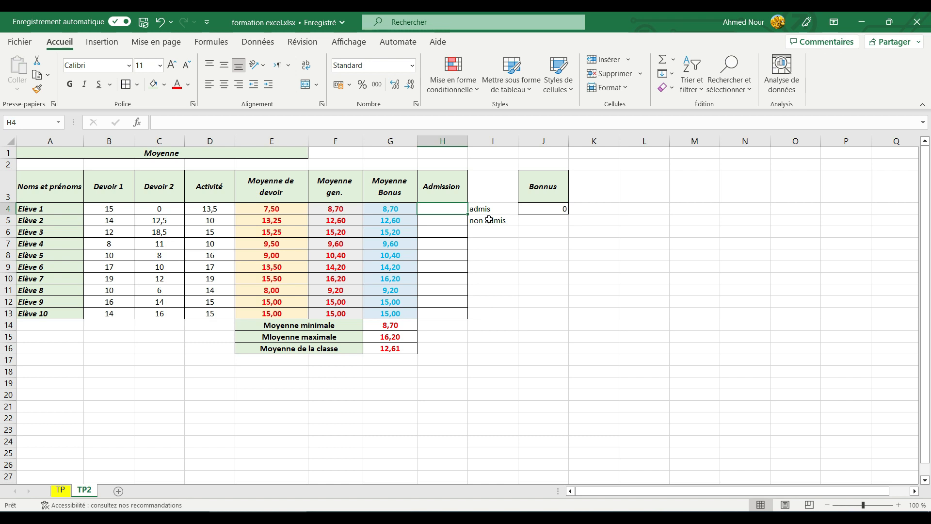
{"action": "left_click", "coordinate": [406, 211]}
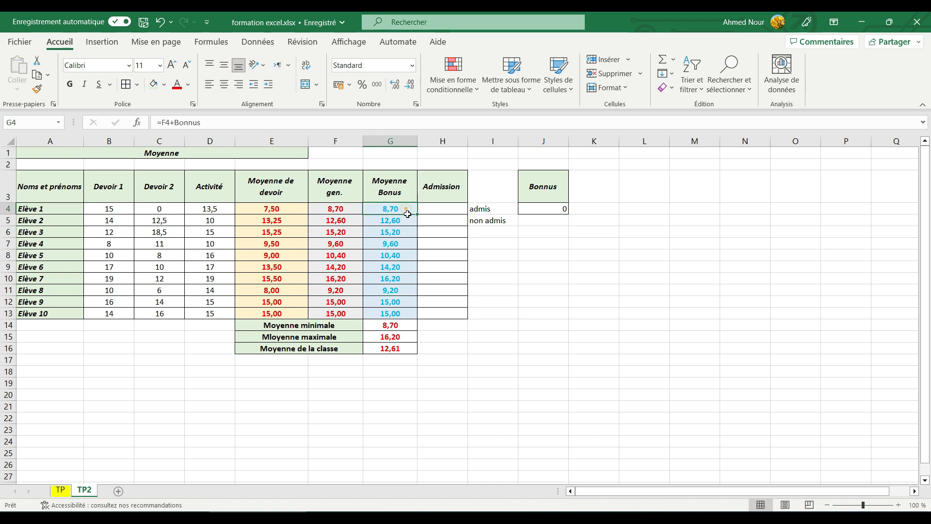
{"action": "left_click_drag", "start_coordinate": [407, 214], "coordinate": [410, 314]}
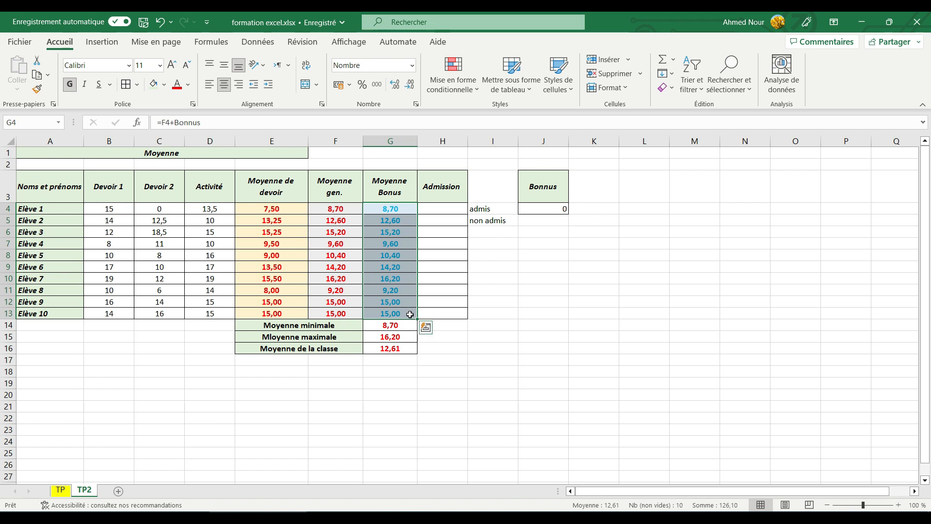
{"action": "left_click", "coordinate": [408, 224]}
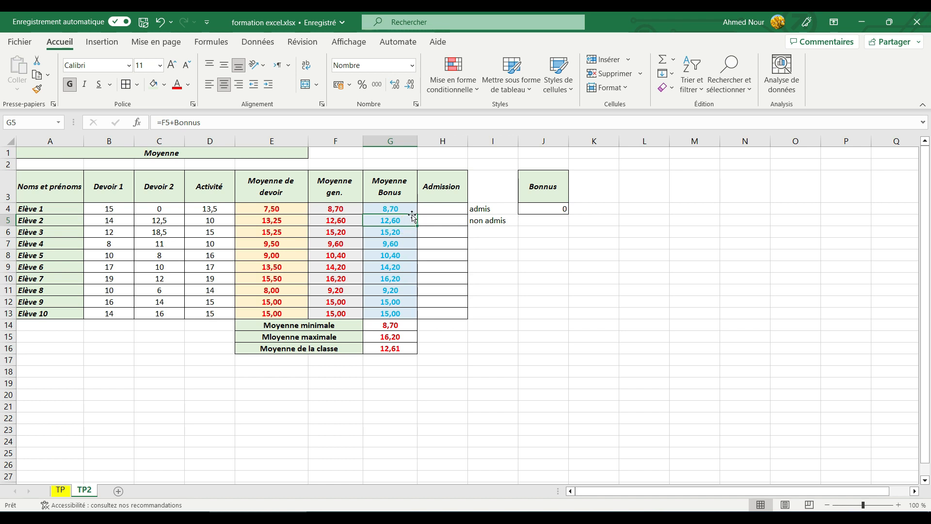
{"action": "left_click_drag", "start_coordinate": [409, 210], "coordinate": [403, 311]}
{"action": "left_click", "coordinate": [449, 213]}
{"action": "left_click", "coordinate": [494, 209]}
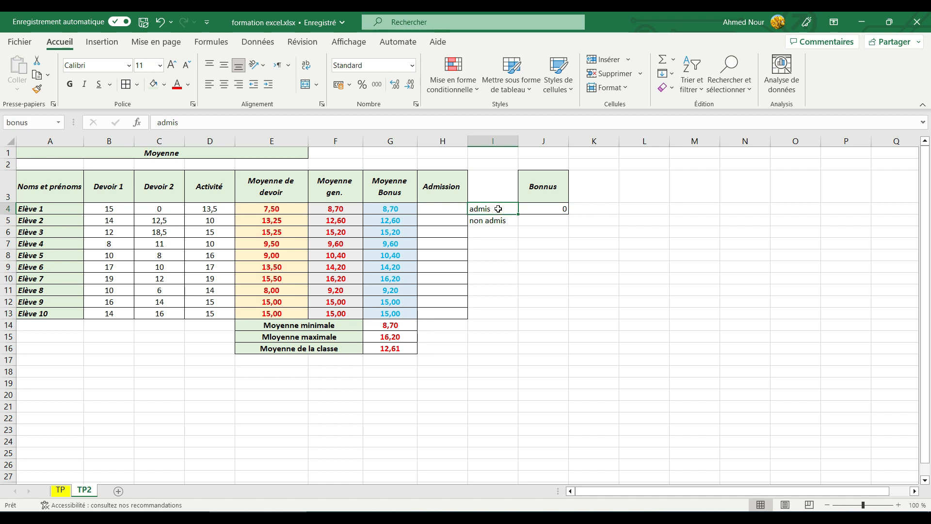
{"action": "left_click_drag", "start_coordinate": [498, 209], "coordinate": [501, 233]}
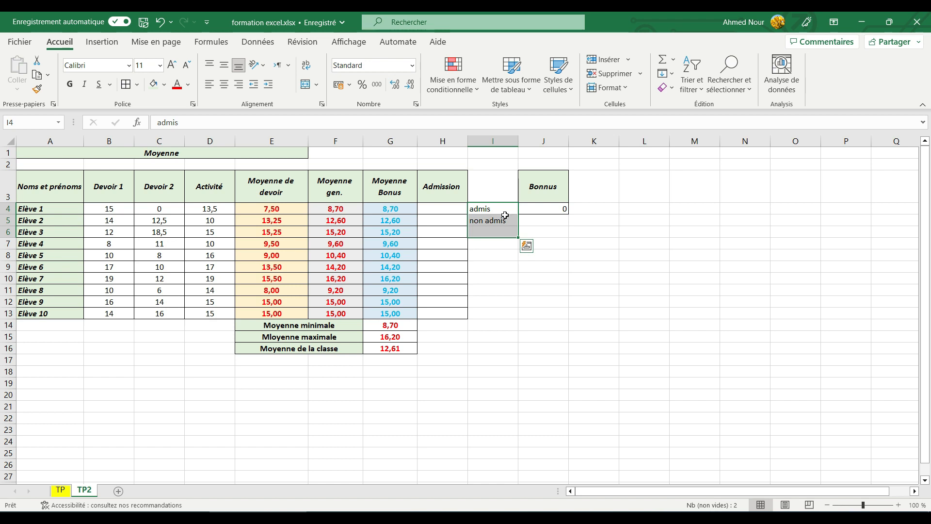
{"action": "left_click", "coordinate": [487, 217]}
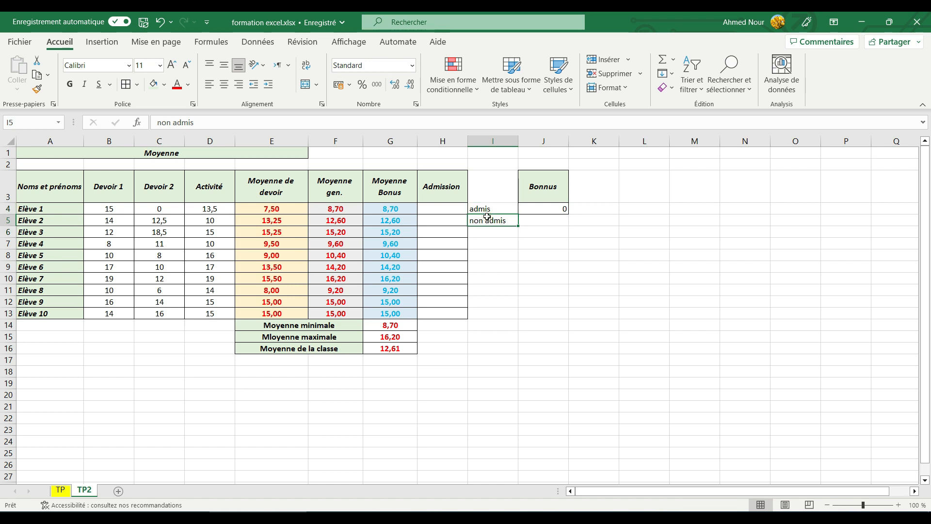
{"action": "left_click", "coordinate": [508, 210]}
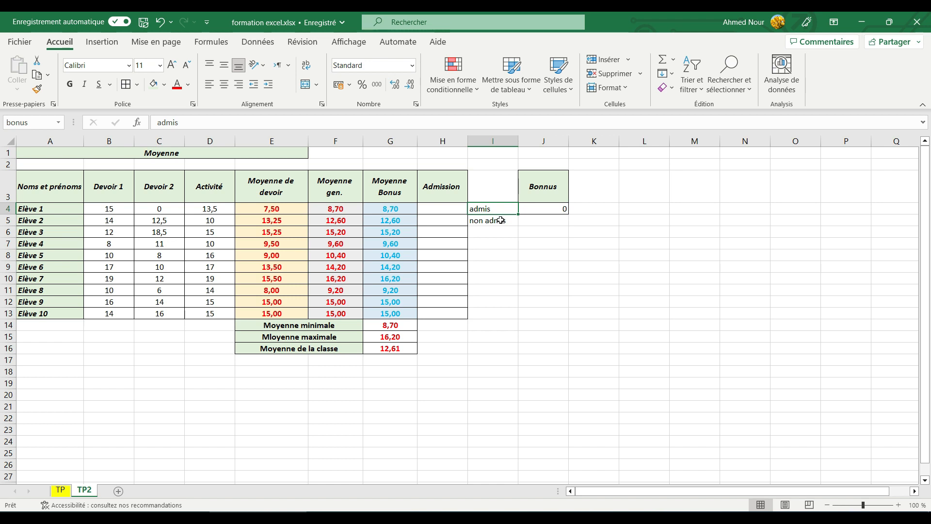
{"action": "left_click", "coordinate": [139, 125]}
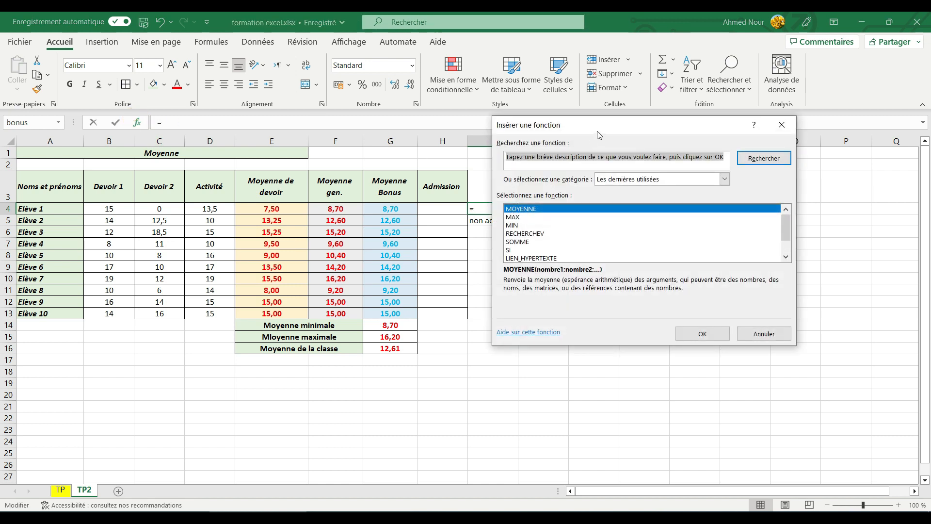
{"action": "left_click_drag", "start_coordinate": [600, 135], "coordinate": [664, 128]}
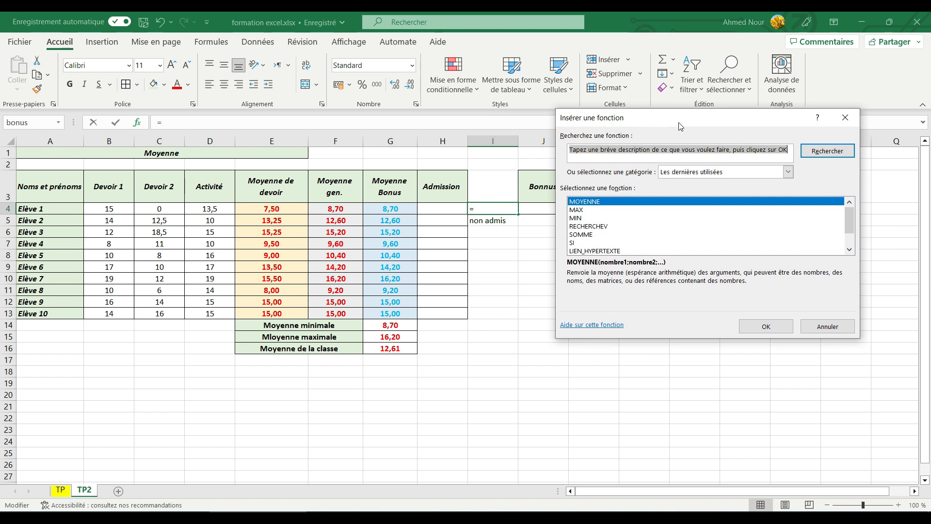
{"action": "left_click", "coordinate": [846, 118]}
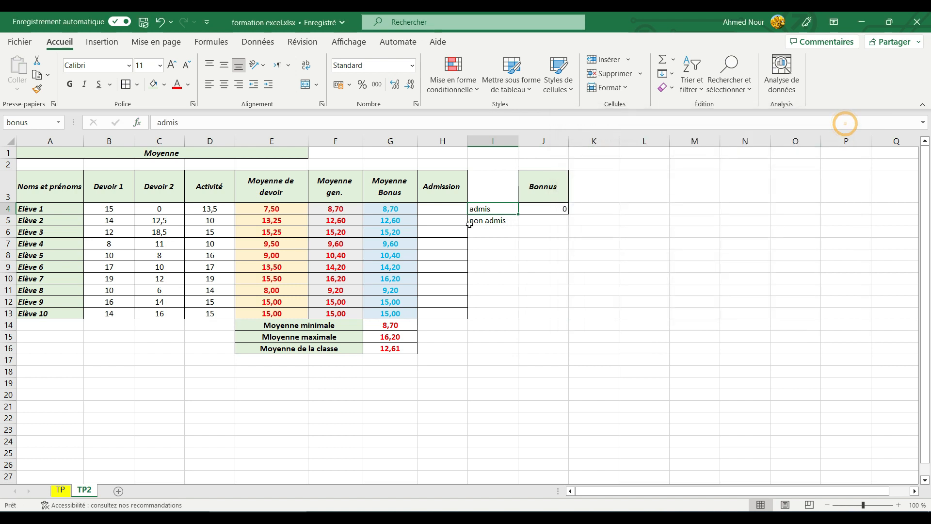
Insert the SI function in Elève 1's Admission cell H4, keeping the Moyenne Bonus column in view.
{"action": "left_click", "coordinate": [451, 214]}
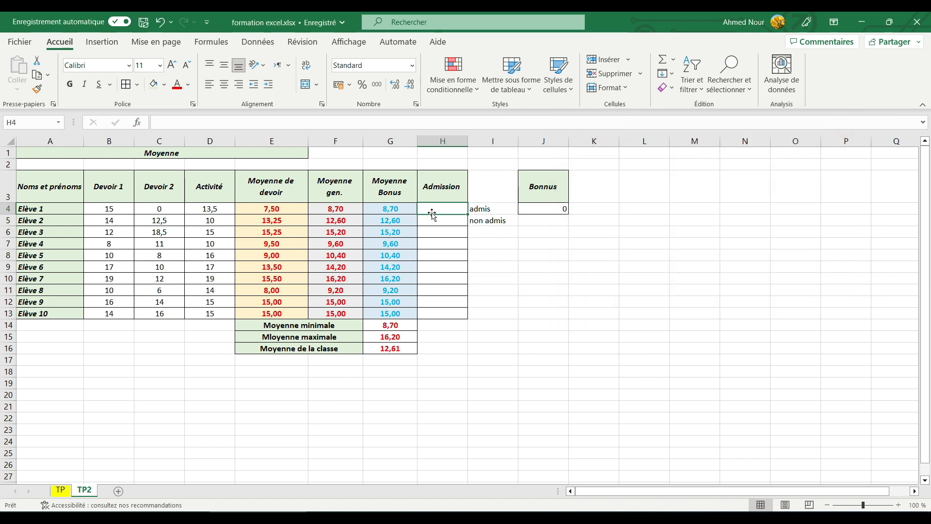
{"action": "left_click", "coordinate": [138, 121]}
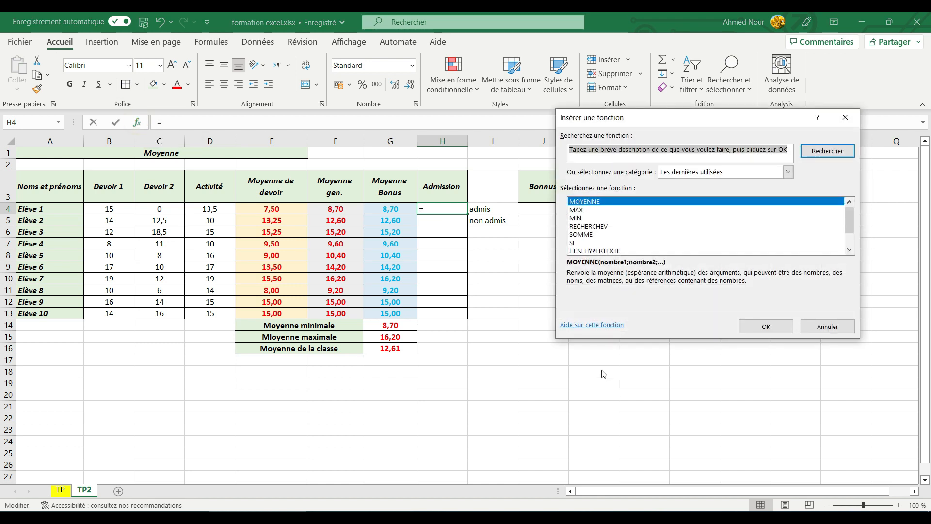
{"action": "left_click", "coordinate": [573, 250]}
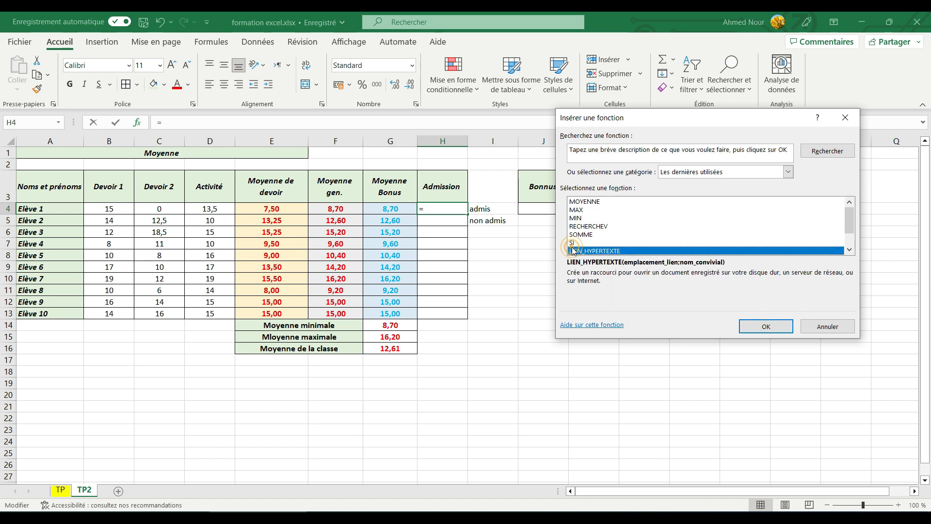
{"action": "left_click", "coordinate": [576, 244]}
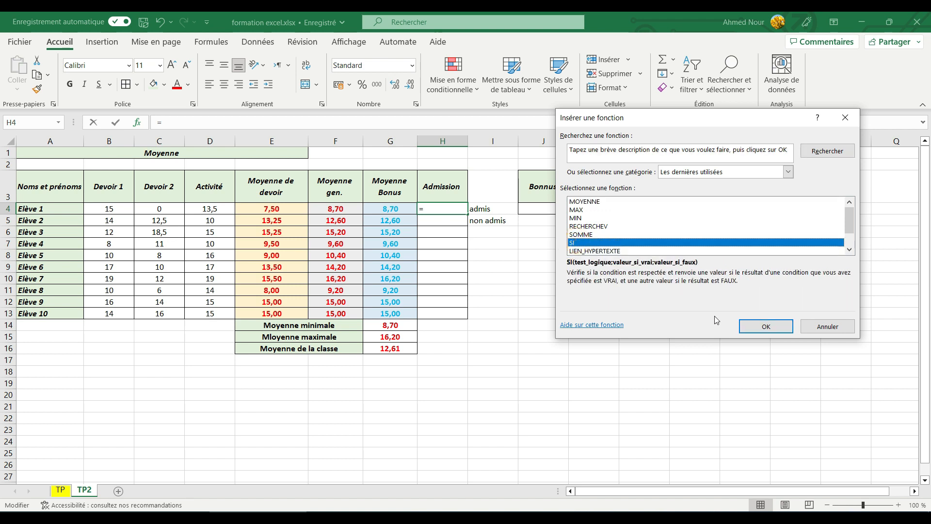
{"action": "left_click", "coordinate": [765, 331]}
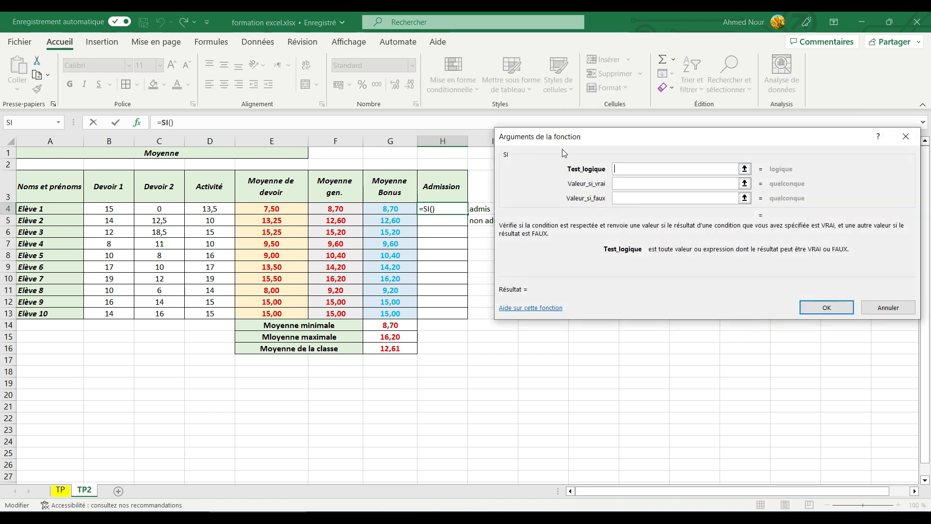
{"action": "left_click_drag", "start_coordinate": [586, 140], "coordinate": [566, 136]}
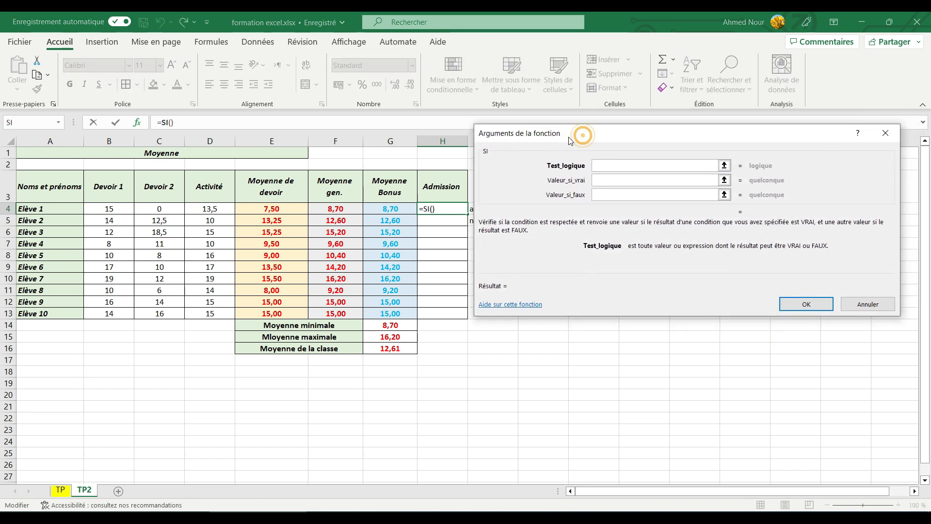
{"action": "left_click", "coordinate": [605, 167]}
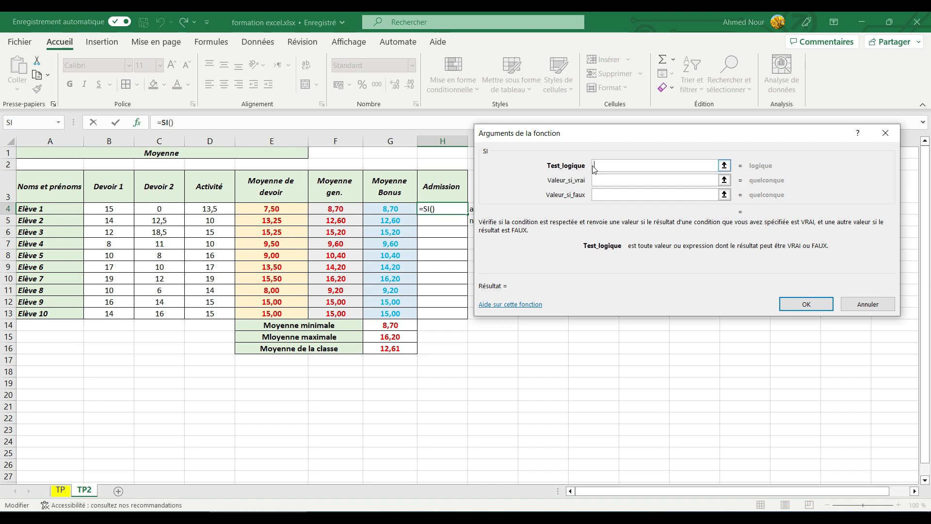
{"action": "left_click", "coordinate": [612, 179]}
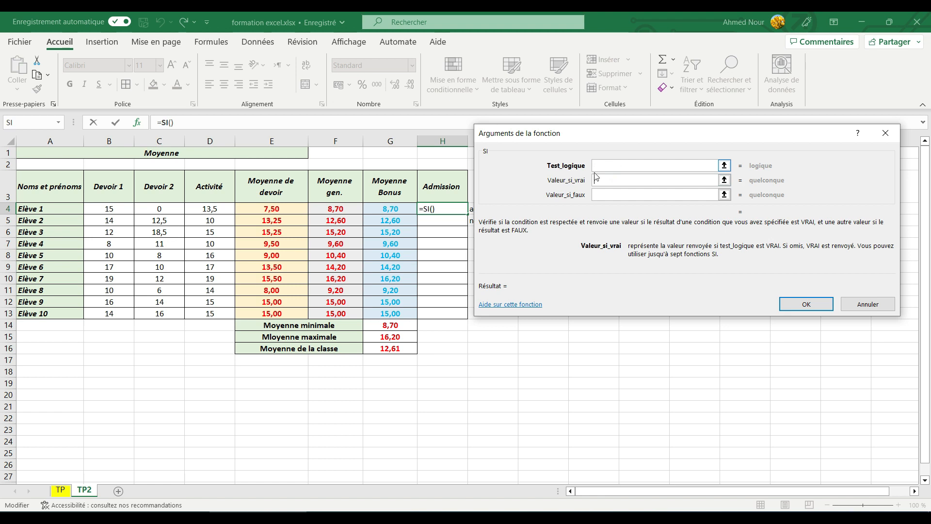
{"action": "left_click", "coordinate": [599, 170]}
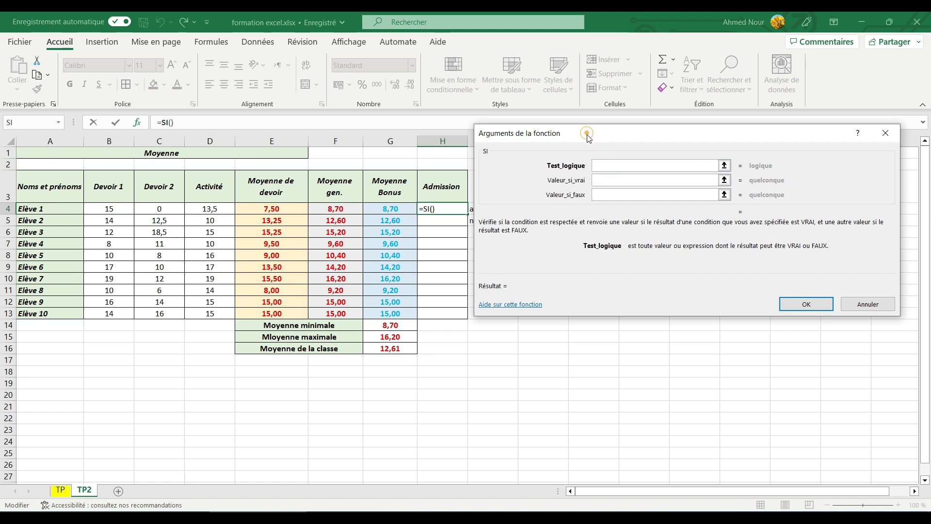
{"action": "left_click_drag", "start_coordinate": [589, 138], "coordinate": [591, 158]}
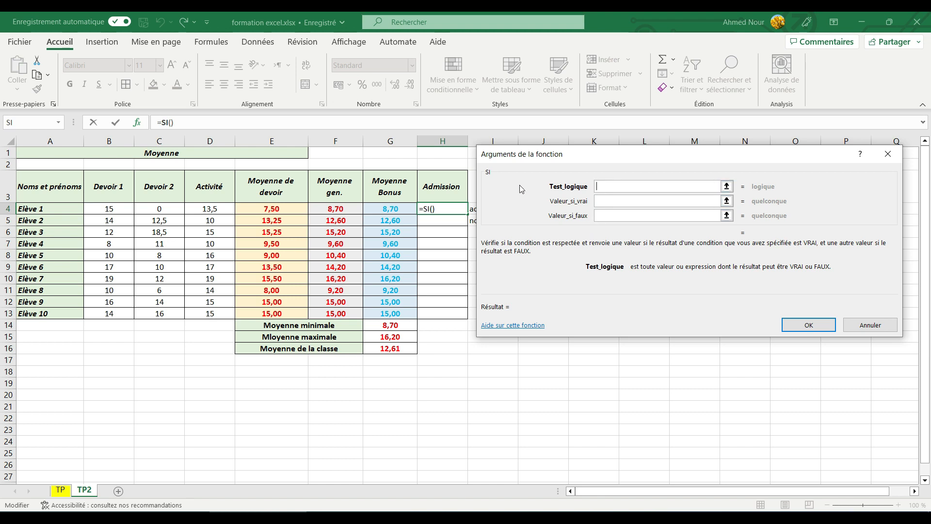
Set the SI function's logical test to G4>=10, using Elève 1's Moyenne Bonus cell.
{"action": "left_click", "coordinate": [388, 212]}
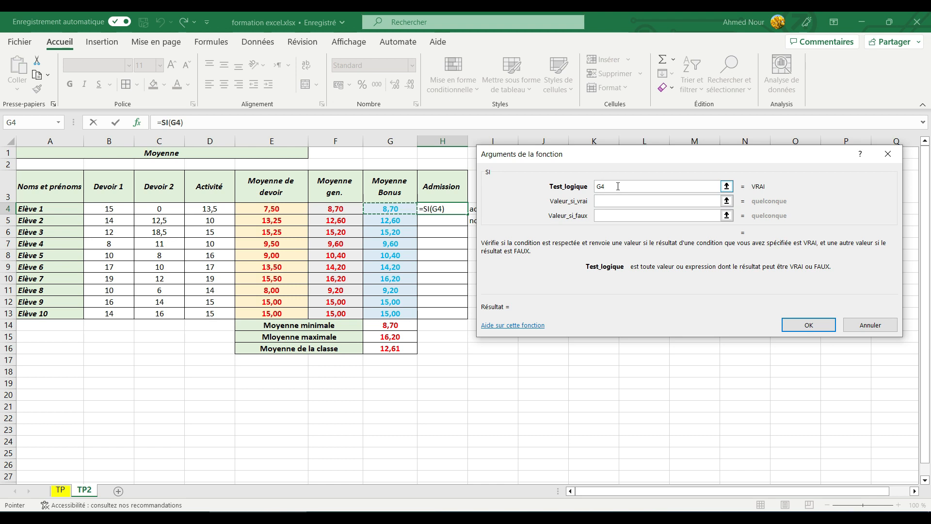
{"action": "type", "text": ">"}
{"action": "type", "text": "="}
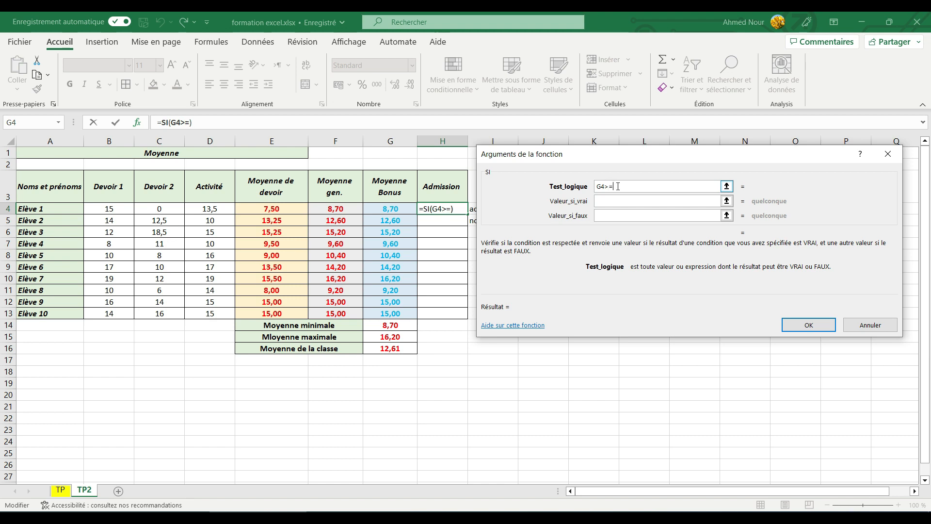
{"action": "type", "text": "10"}
{"action": "left_click_drag", "start_coordinate": [626, 186], "coordinate": [589, 185]}
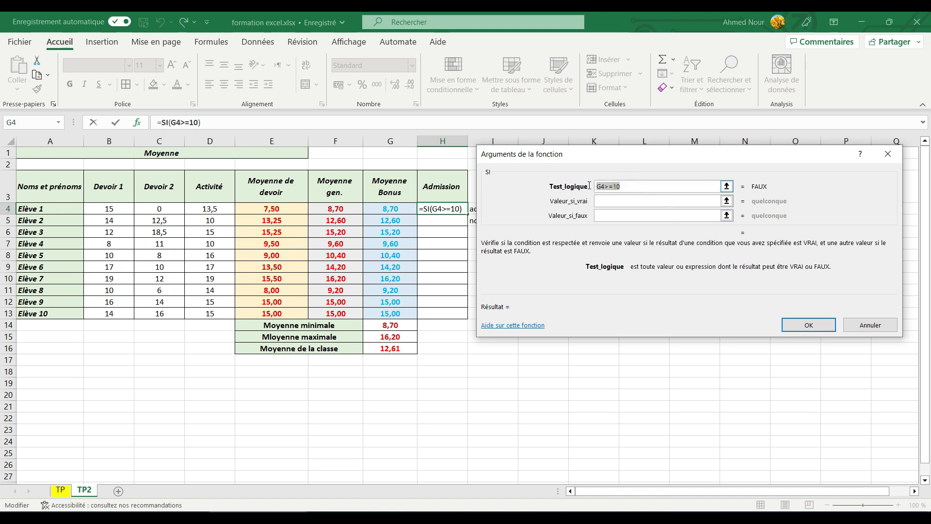
{"action": "left_click", "coordinate": [631, 187]}
Enter Admis as the value the SI function returns when the test is true.
{"action": "left_click", "coordinate": [606, 201]}
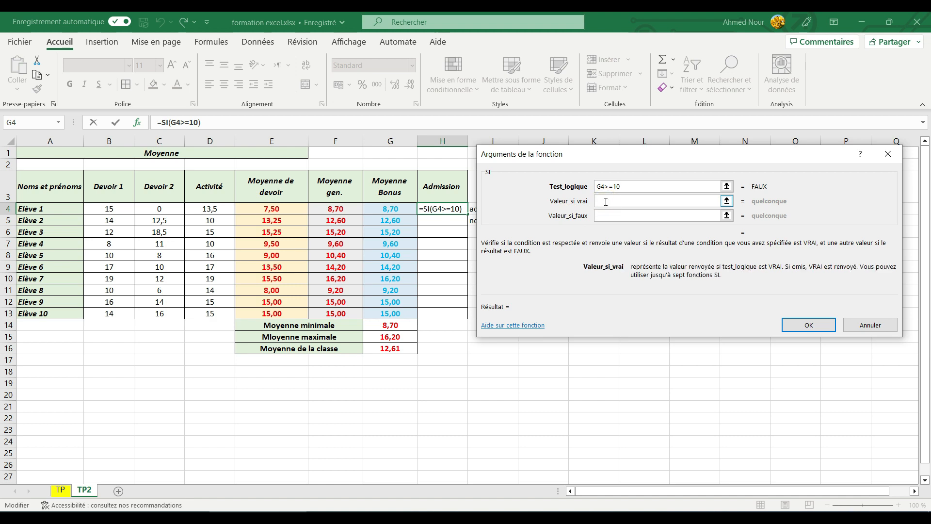
{"action": "type", "text": "Ax"}
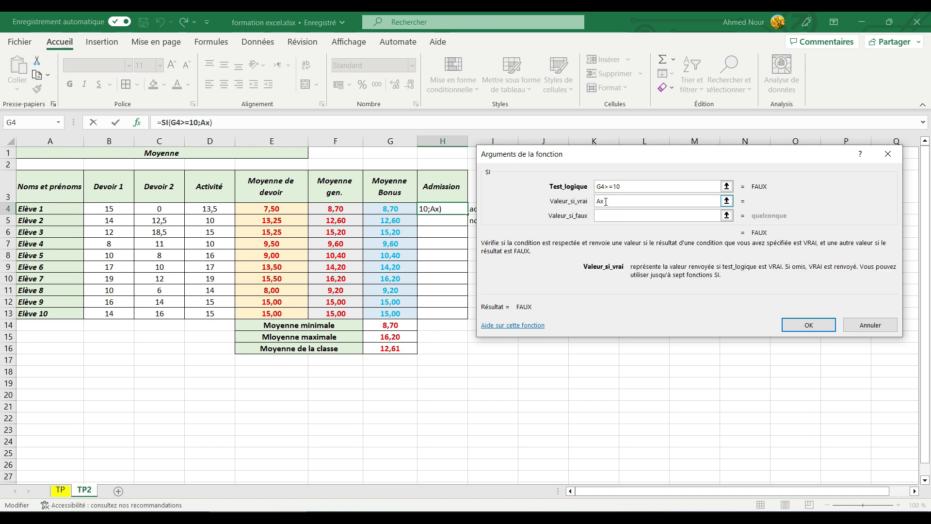
{"action": "key", "text": "BackSpace"}
{"action": "type", "text": "dmia"}
{"action": "key", "text": "BackSpace"}
{"action": "type", "text": "s"}
Enter Non admis as the value returned when the test is false and complete the H4 formula.
{"action": "left_click", "coordinate": [598, 217]}
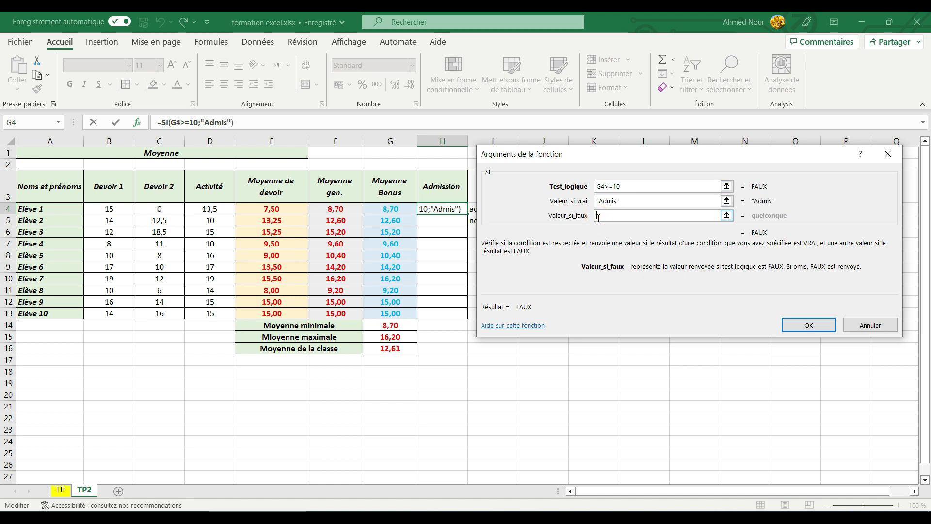
{"action": "type", "text": "Non a"}
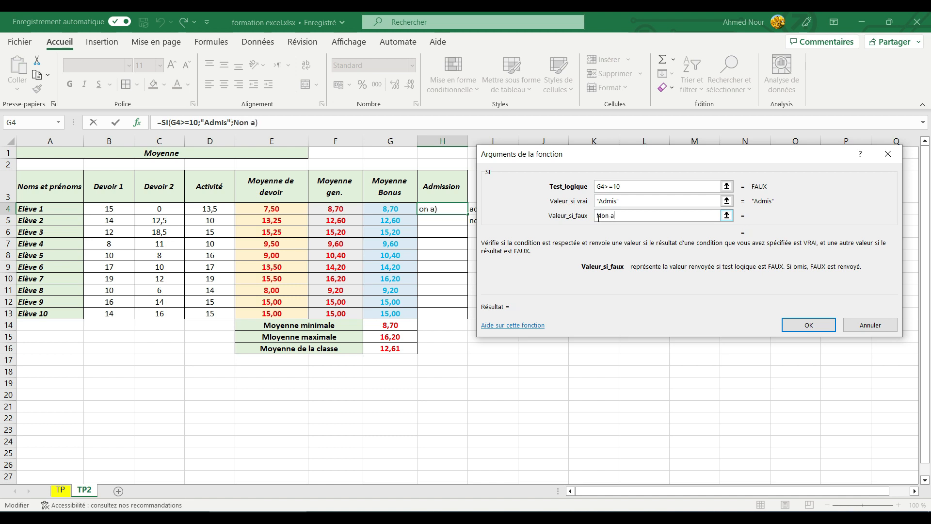
{"action": "type", "text": "dmis"}
{"action": "left_click", "coordinate": [642, 204]}
{"action": "left_click", "coordinate": [641, 203]}
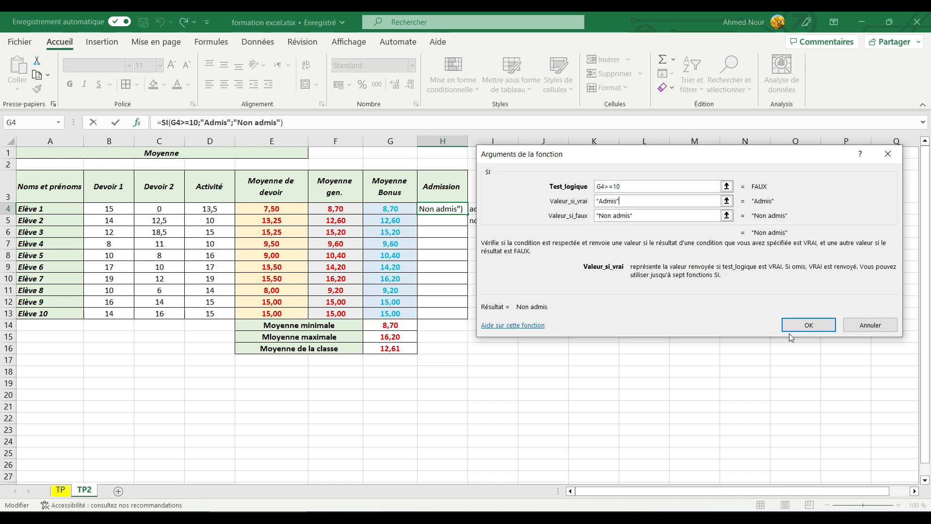
{"action": "left_click", "coordinate": [808, 325]}
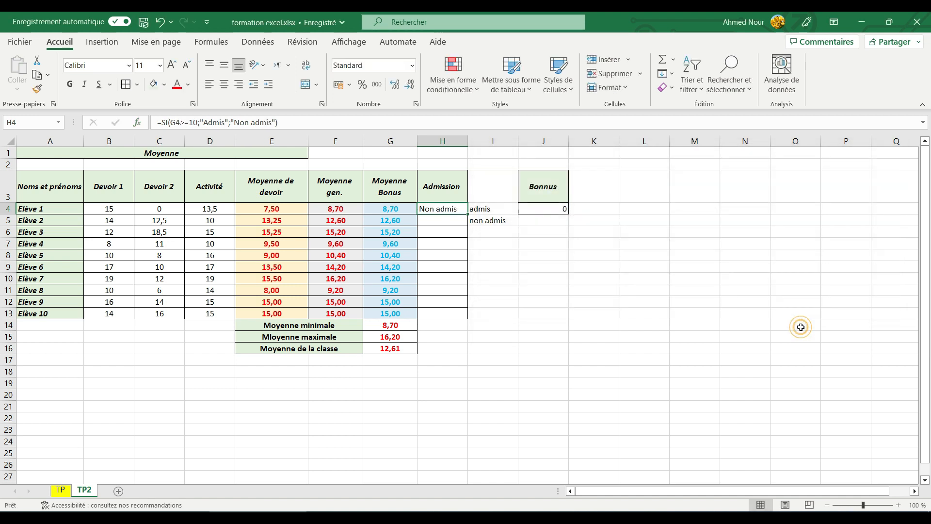
Copy the Admission formula from H4 down to Elève 10's row only, covering H4:H13.
{"action": "double_click", "coordinate": [468, 215]}
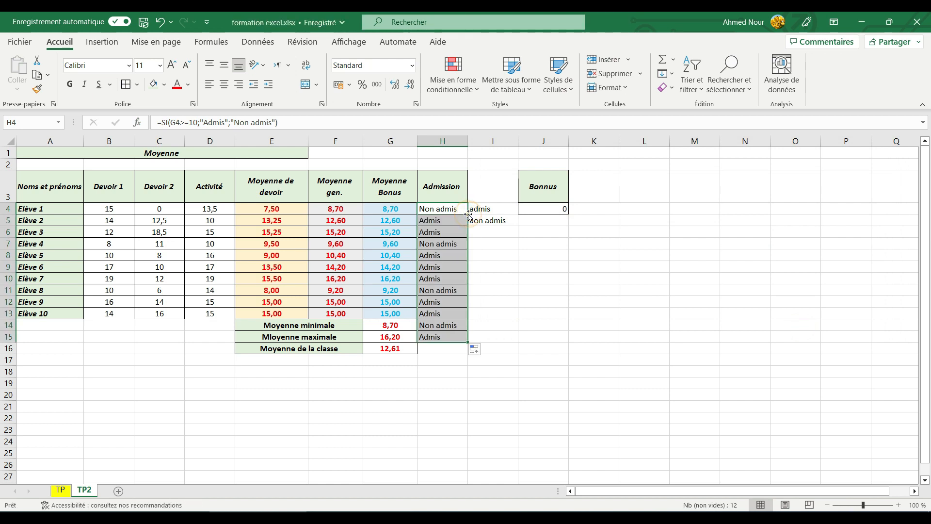
{"action": "key", "text": "ctrl+z"}
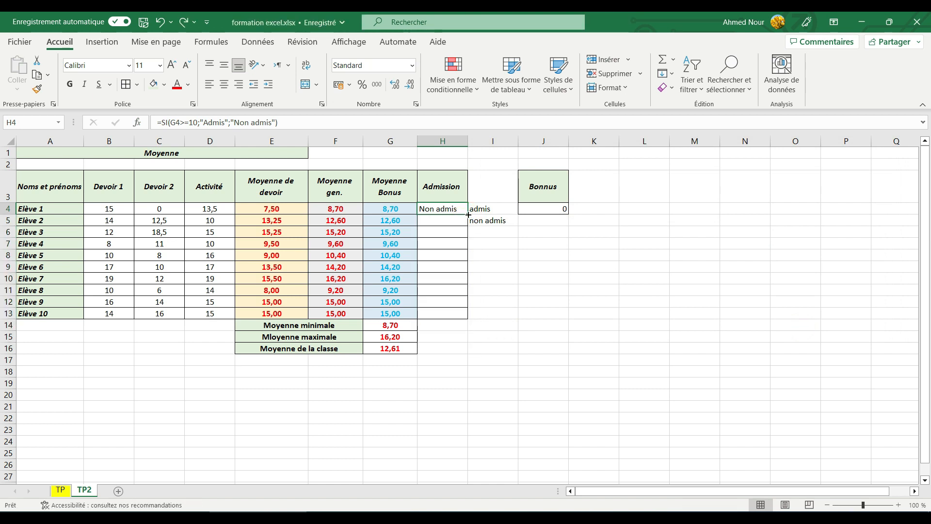
{"action": "left_click_drag", "start_coordinate": [469, 215], "coordinate": [467, 323]}
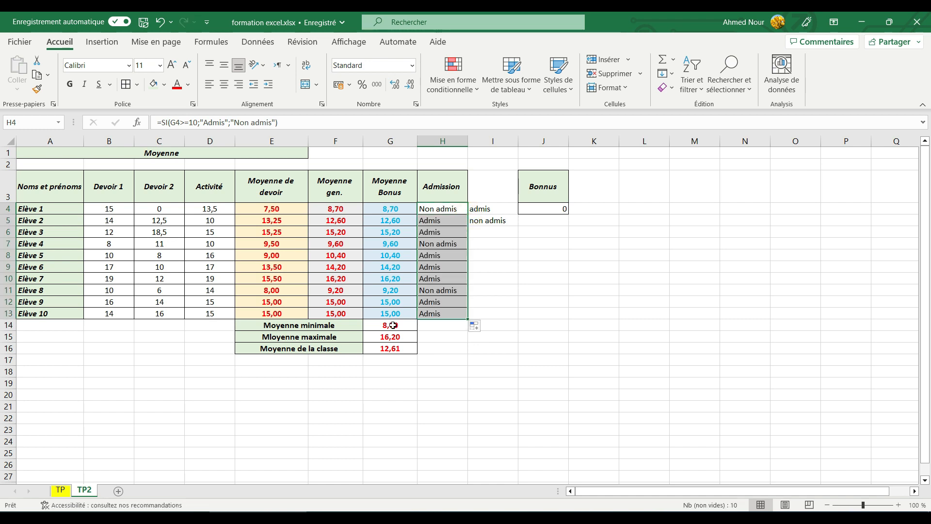
Delete the helper labels admis and non admis from I4:I5.
{"action": "left_click_drag", "start_coordinate": [390, 325], "coordinate": [395, 363]}
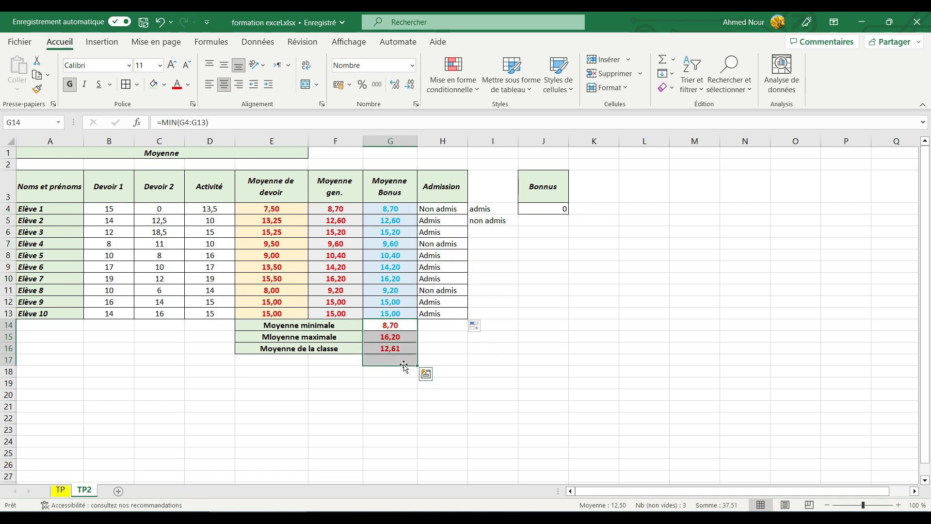
{"action": "left_click", "coordinate": [510, 383]}
{"action": "left_click_drag", "start_coordinate": [482, 209], "coordinate": [488, 223]}
{"action": "key", "text": "Delete"}
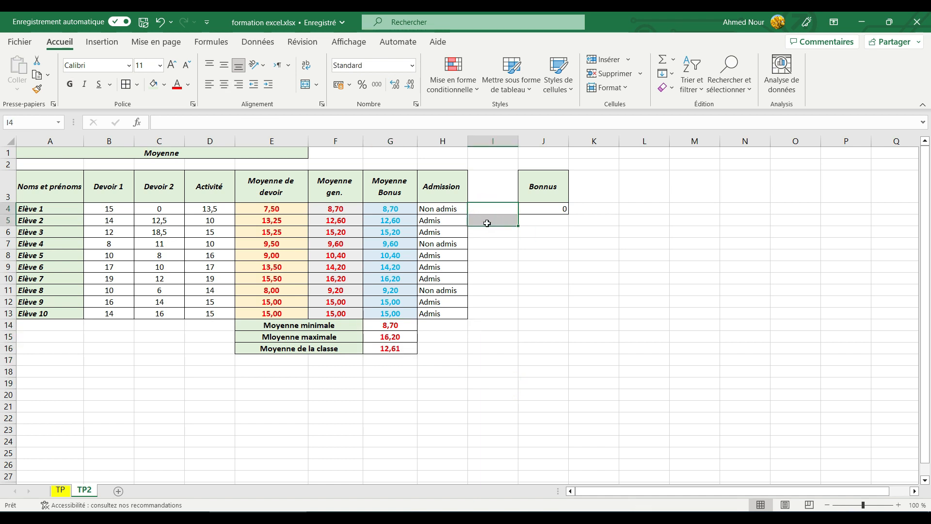
Check the Admission results in H4 and H5 against the Moyenne Bonus grades in G4 and G5.
{"action": "left_click", "coordinate": [448, 213]}
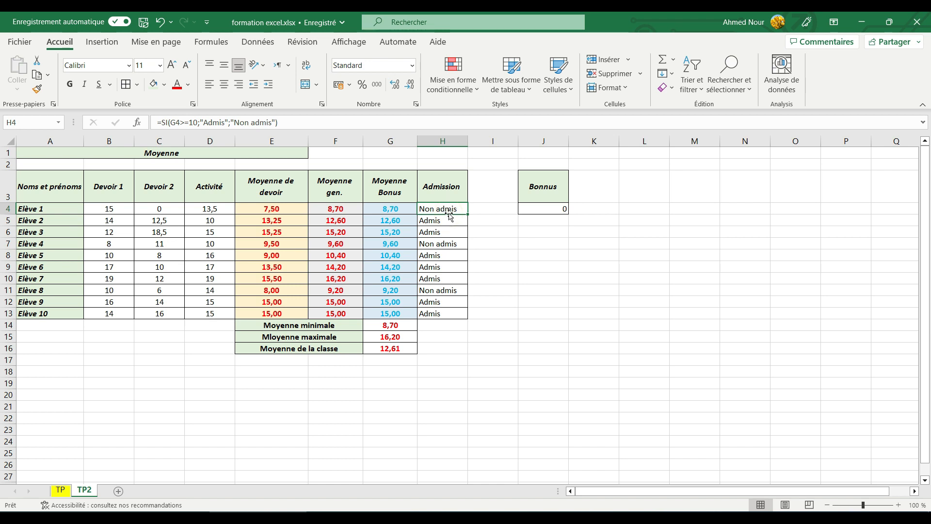
{"action": "left_click", "coordinate": [401, 209]}
{"action": "left_click", "coordinate": [436, 209]}
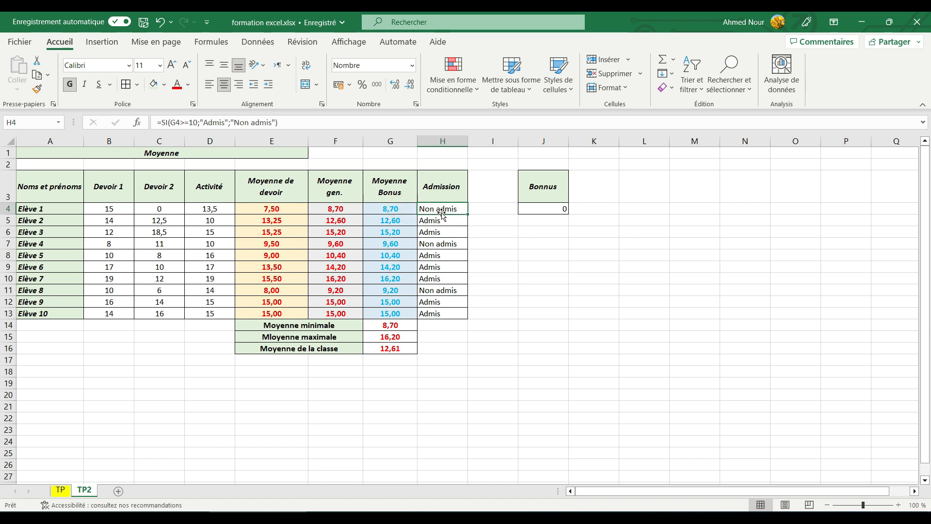
{"action": "left_click", "coordinate": [398, 222]}
{"action": "left_click", "coordinate": [433, 222]}
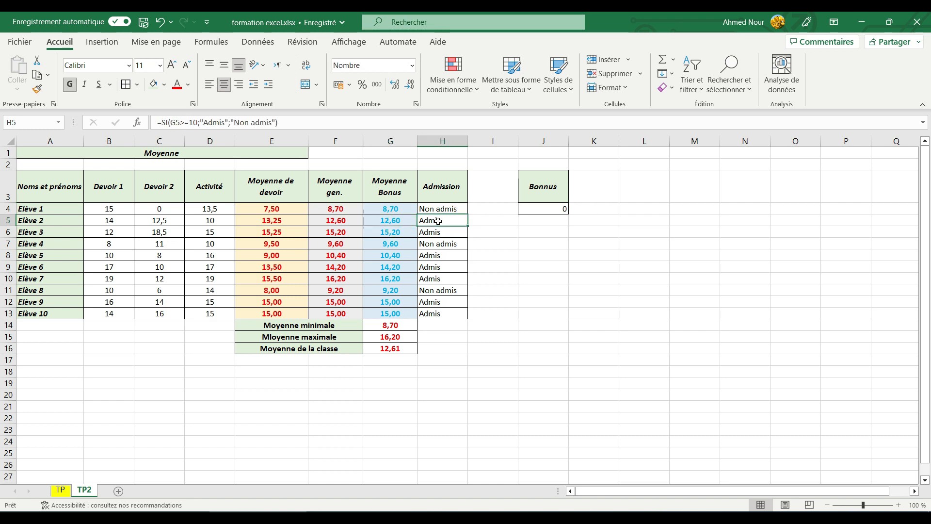
Set the Bonnus value in J4 to 1.
{"action": "left_click", "coordinate": [550, 209]}
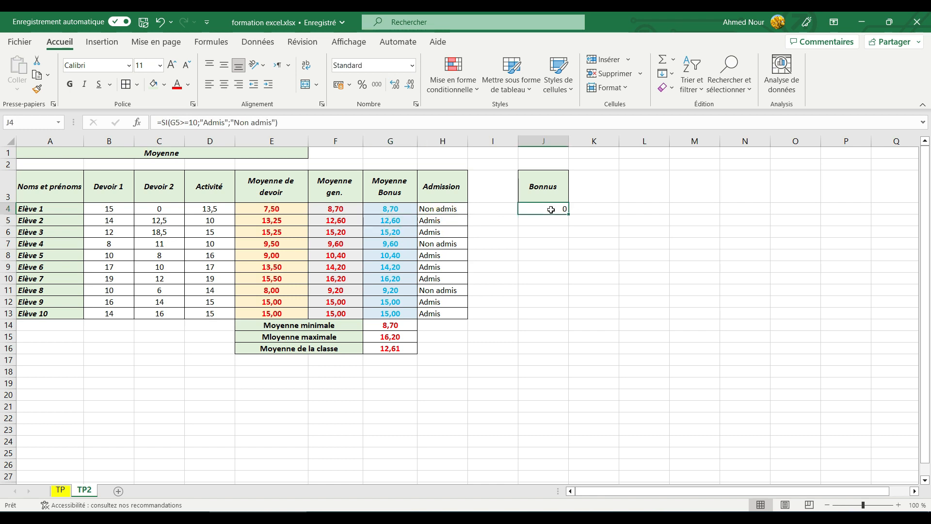
{"action": "type", "text": "1"}
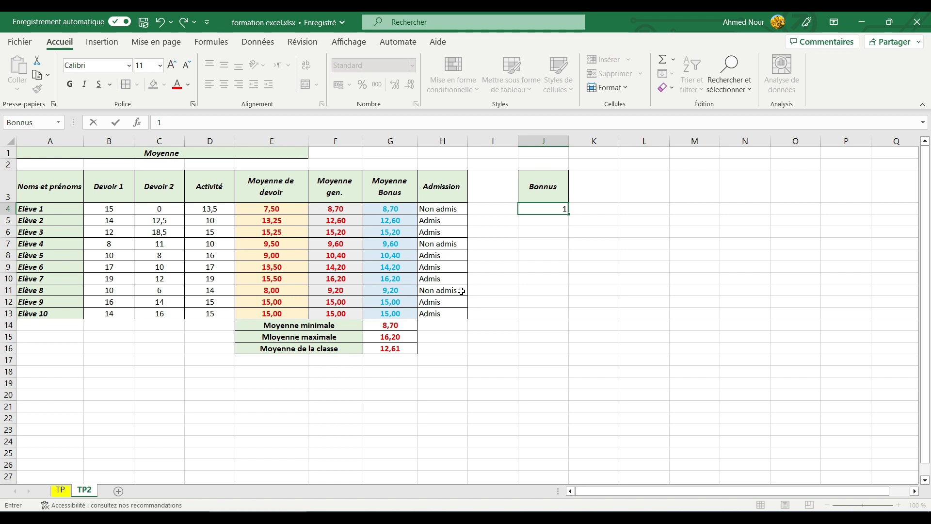
{"action": "key", "text": "Return"}
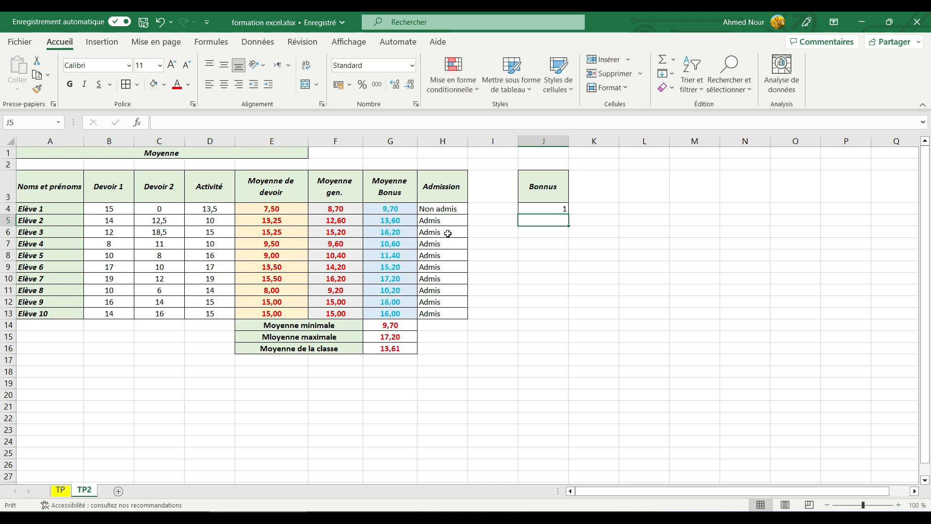